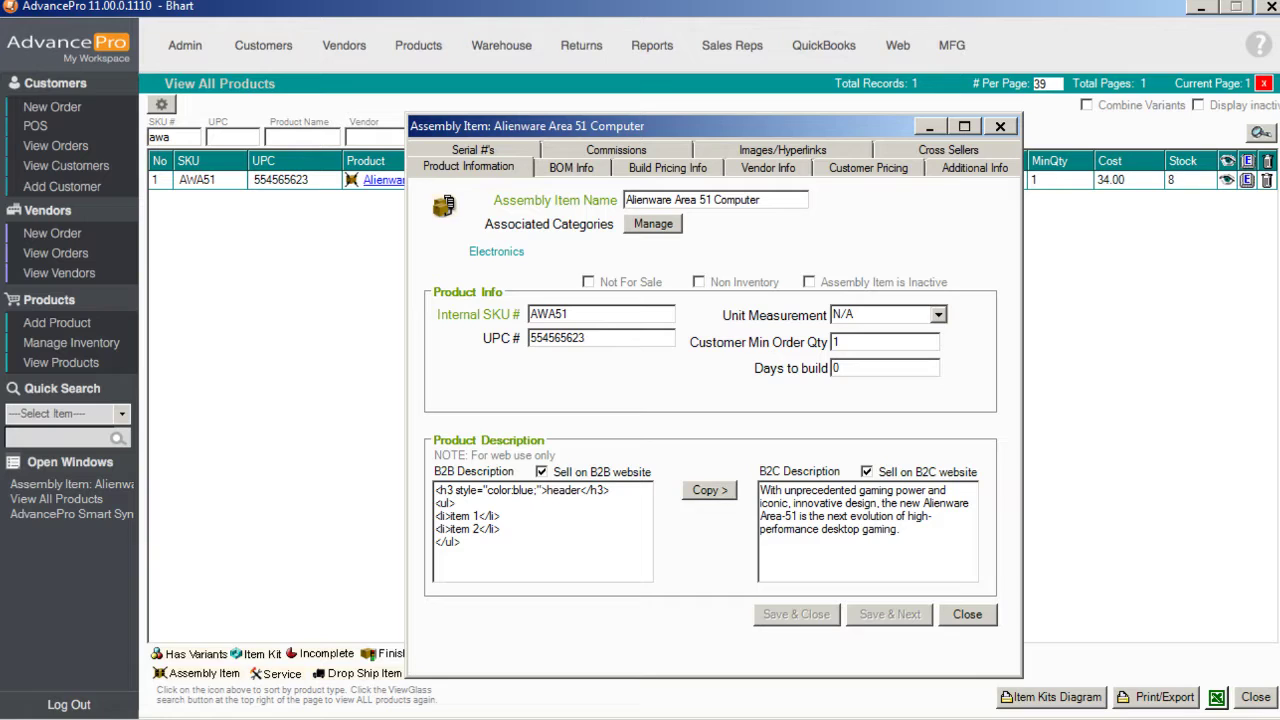
Close the Alienware item, run an upload-only B2B synchronization, and reload the product's page in the Great Gift web store.
{"action": "left_click_drag", "start_coordinate": [770, 545], "coordinate": [980, 621]}
{"action": "left_click", "coordinate": [967, 614]}
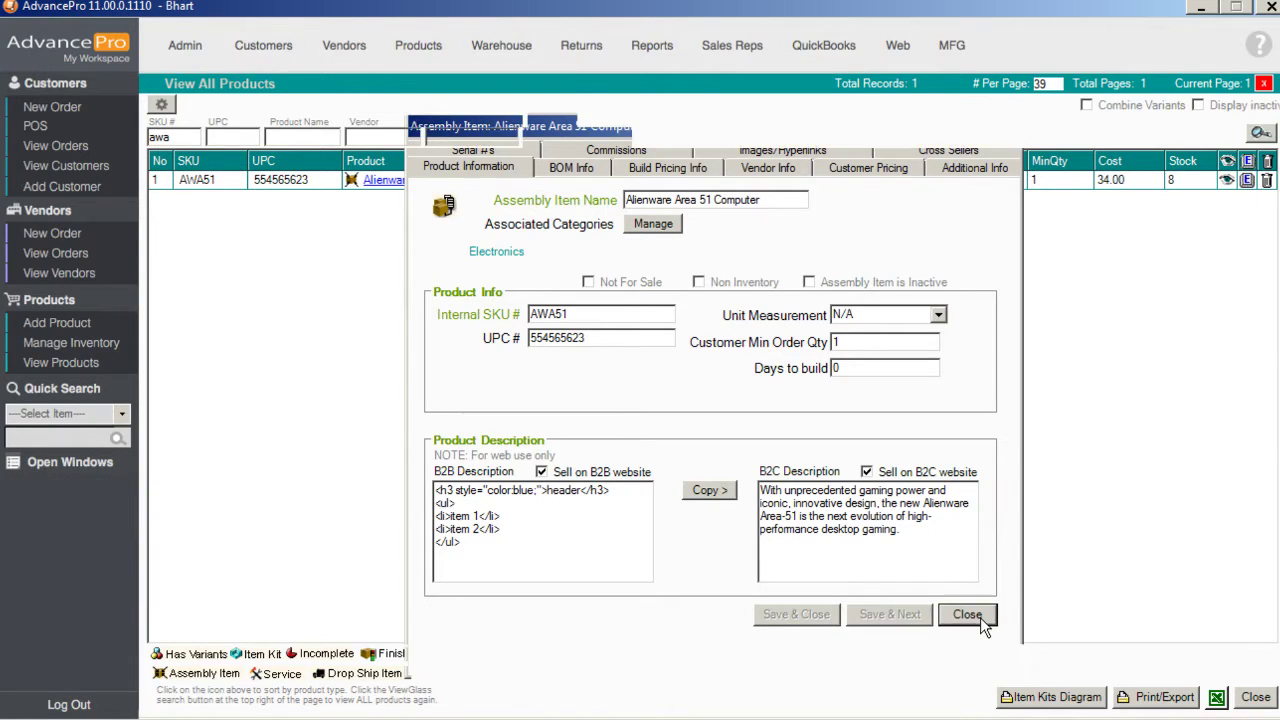
{"action": "left_click", "coordinate": [901, 47]}
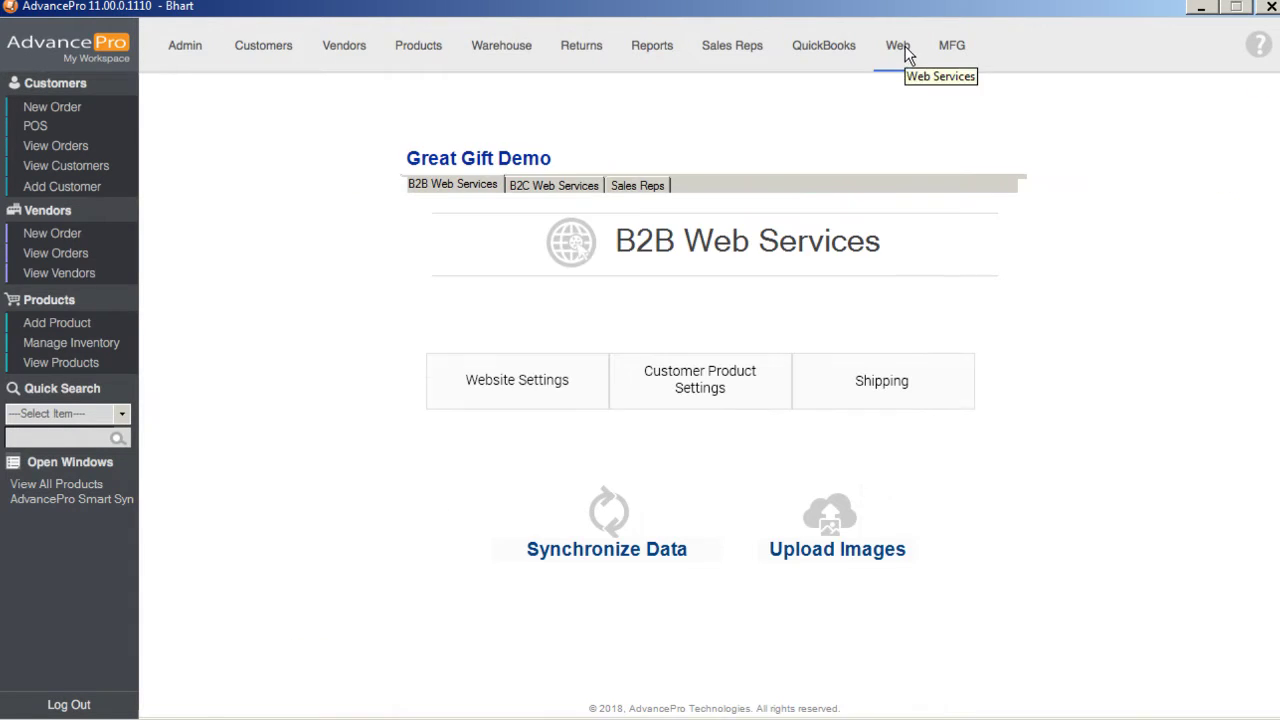
{"action": "left_click", "coordinate": [609, 514]}
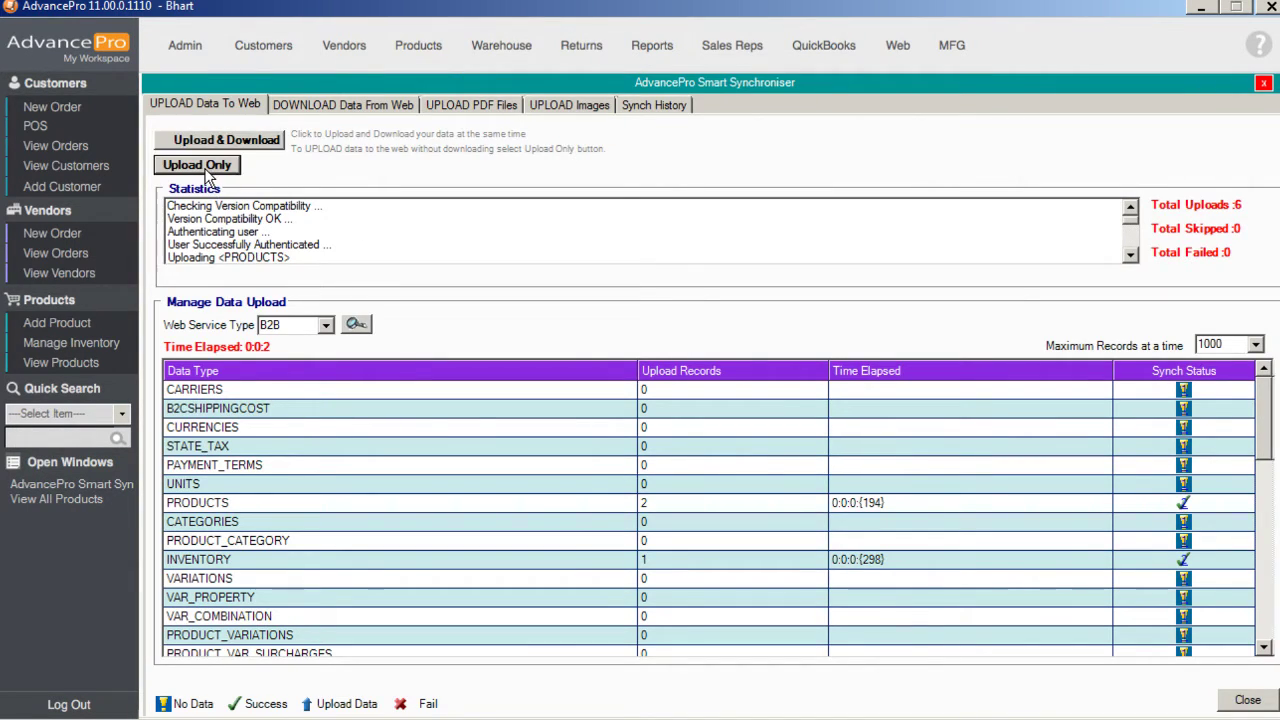
{"action": "left_click", "coordinate": [606, 404]}
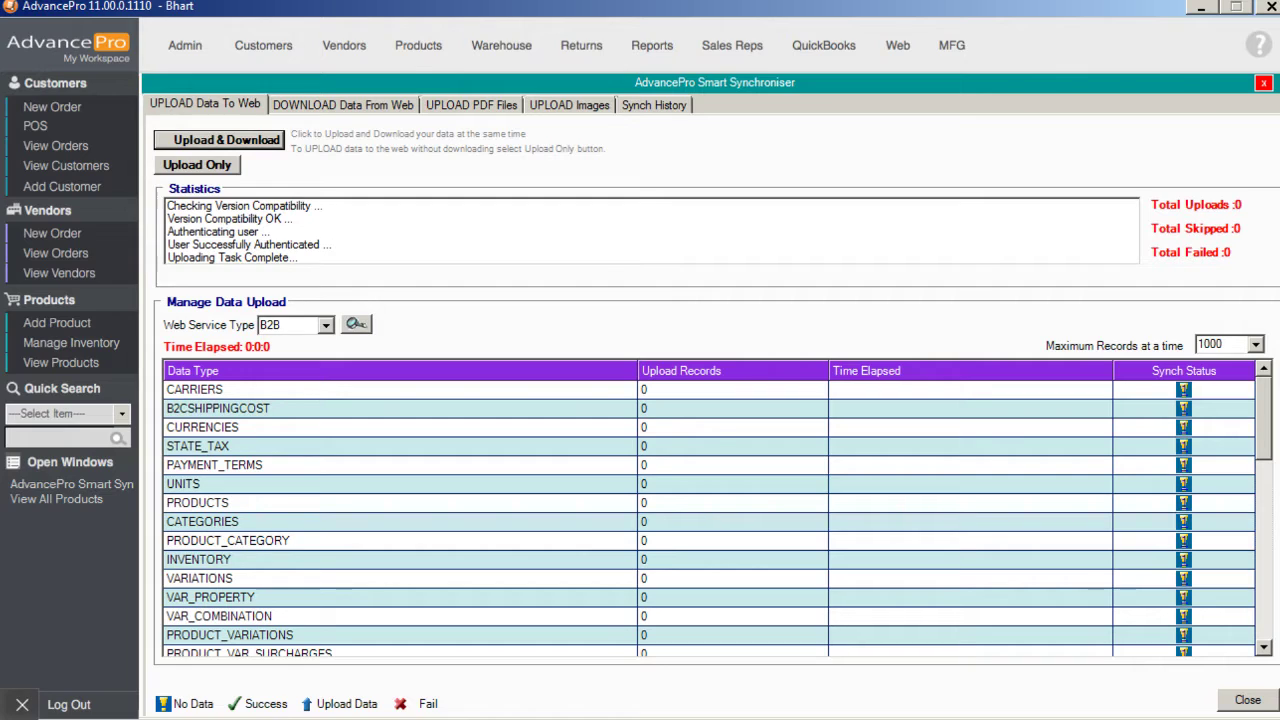
{"action": "left_click", "coordinate": [5, 658]}
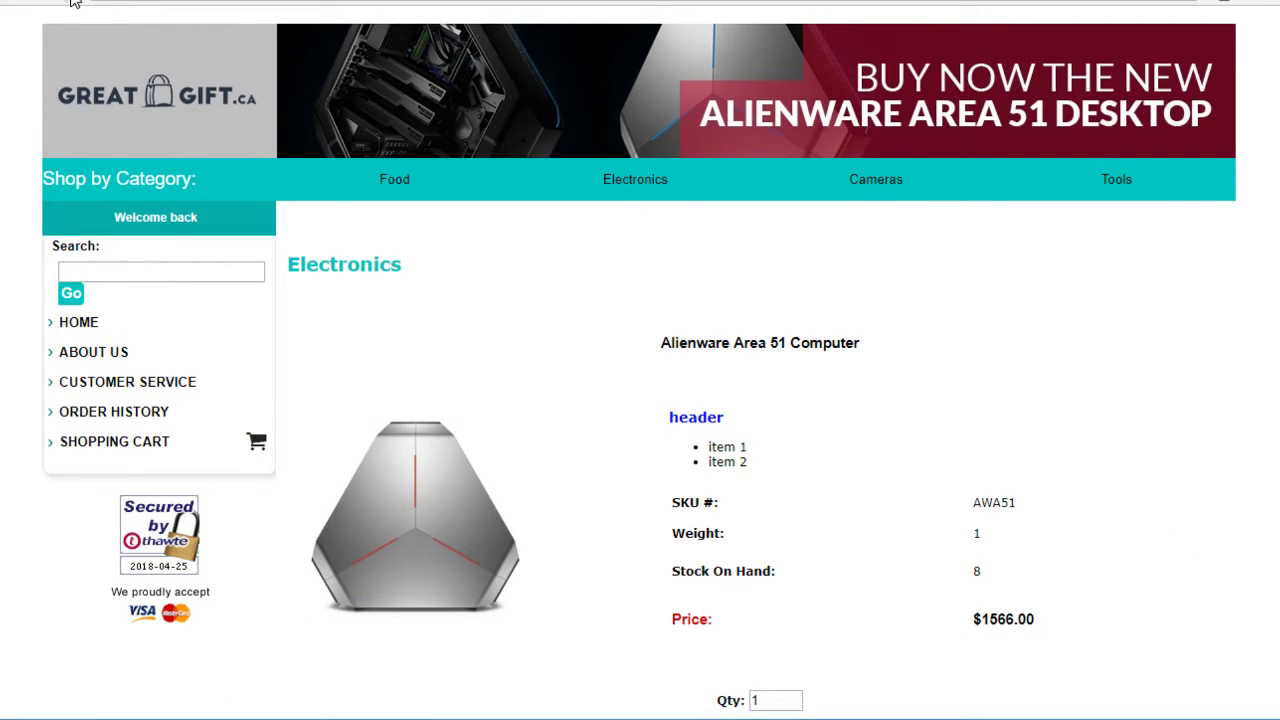
{"action": "key", "text": "F5"}
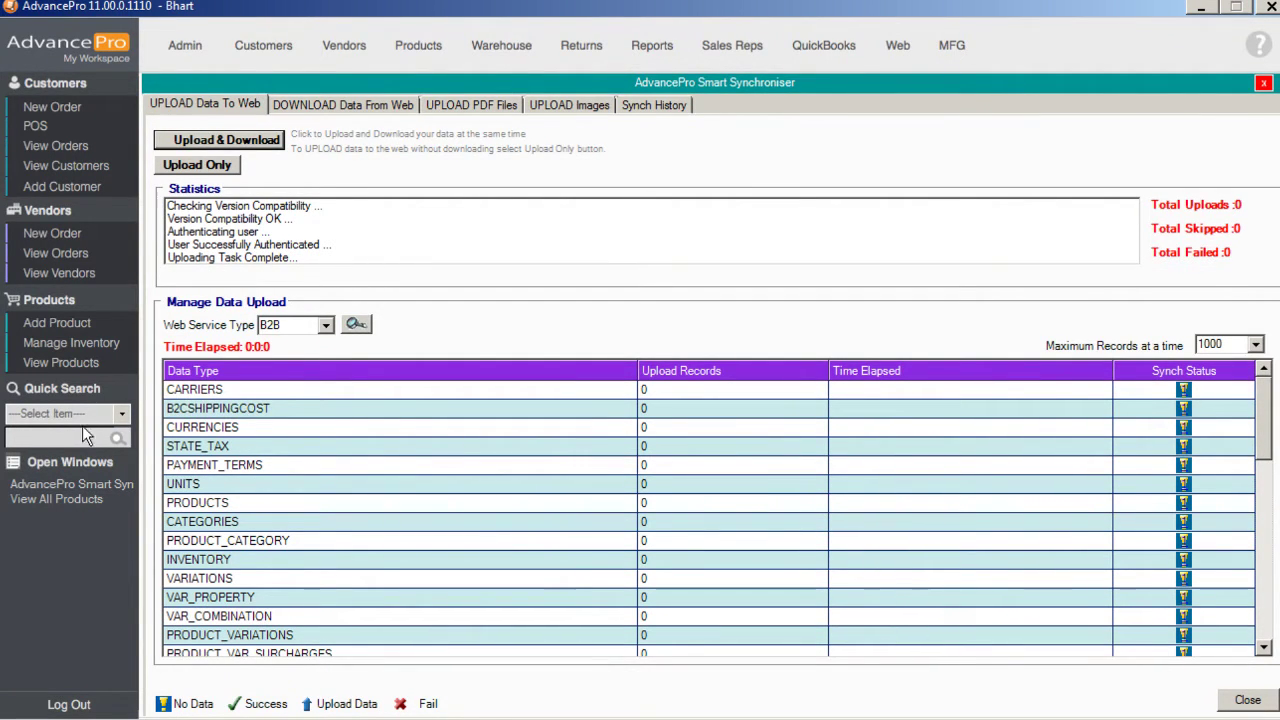
In AdvancePro, open the Alienware Area 51 Computer item for editing and clear its B2C description.
{"action": "left_click", "coordinate": [65, 500]}
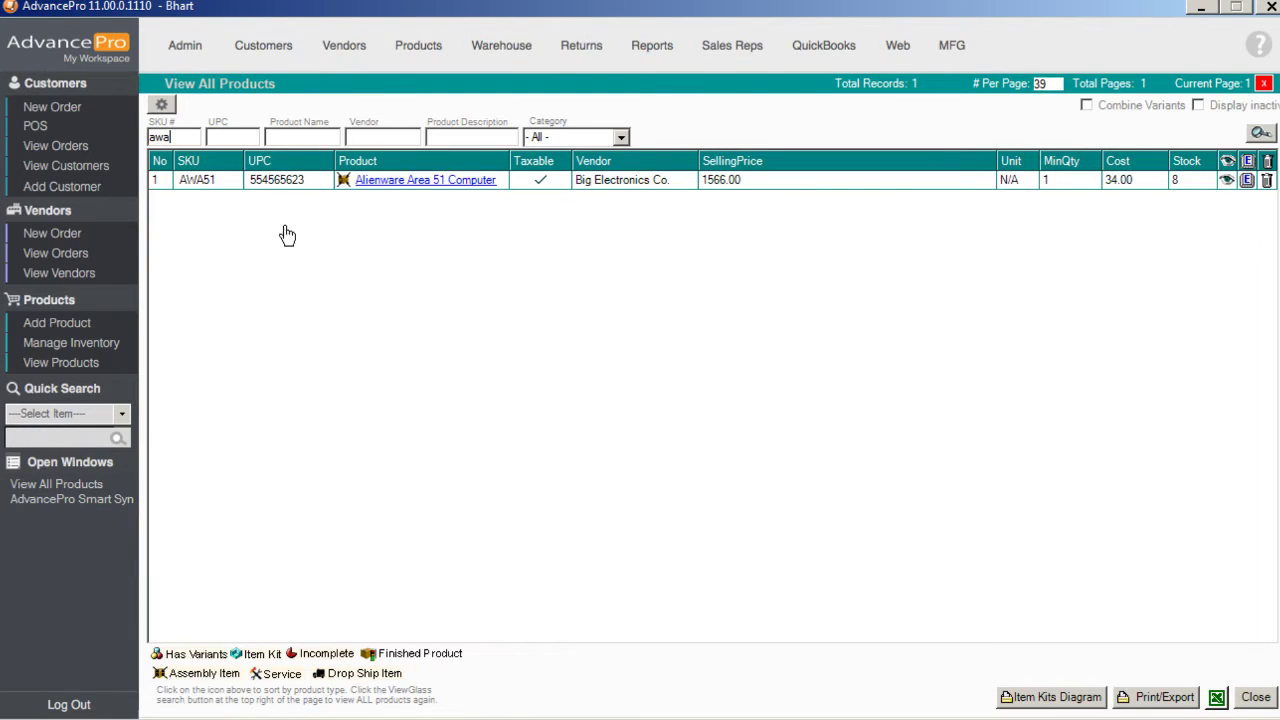
{"action": "left_click", "coordinate": [1247, 181]}
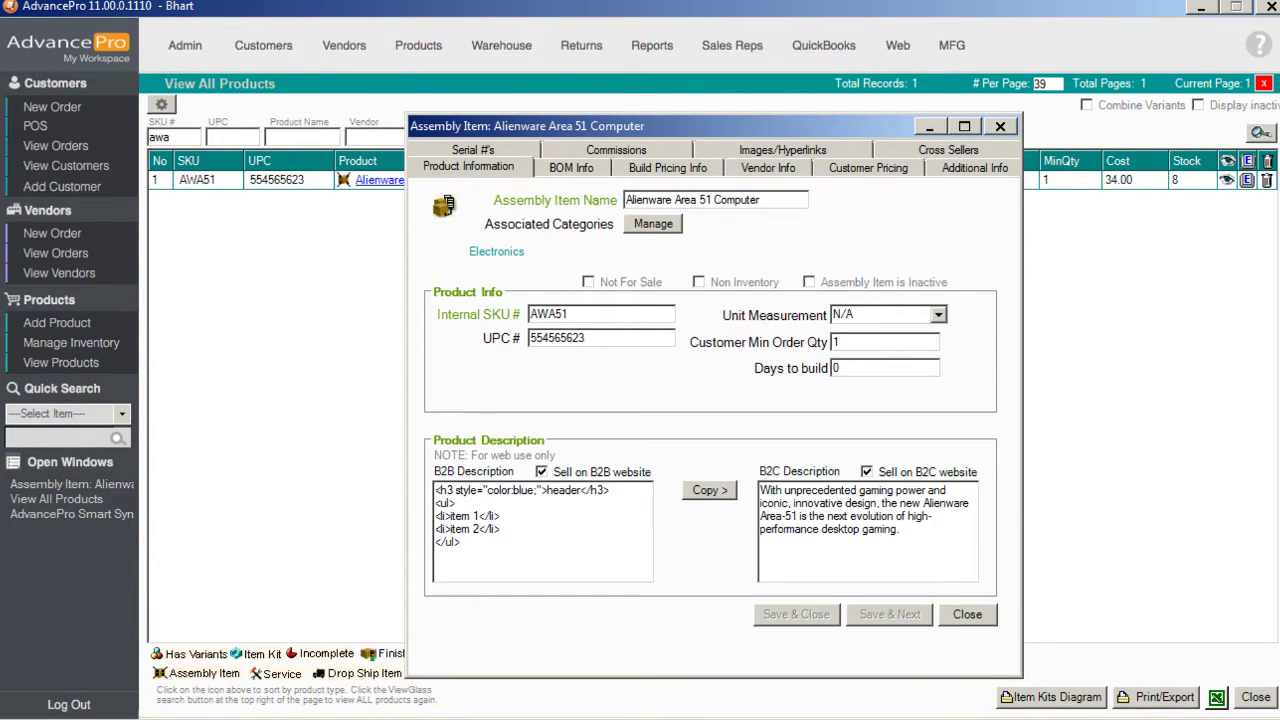
{"action": "left_click_drag", "start_coordinate": [860, 548], "coordinate": [745, 485]}
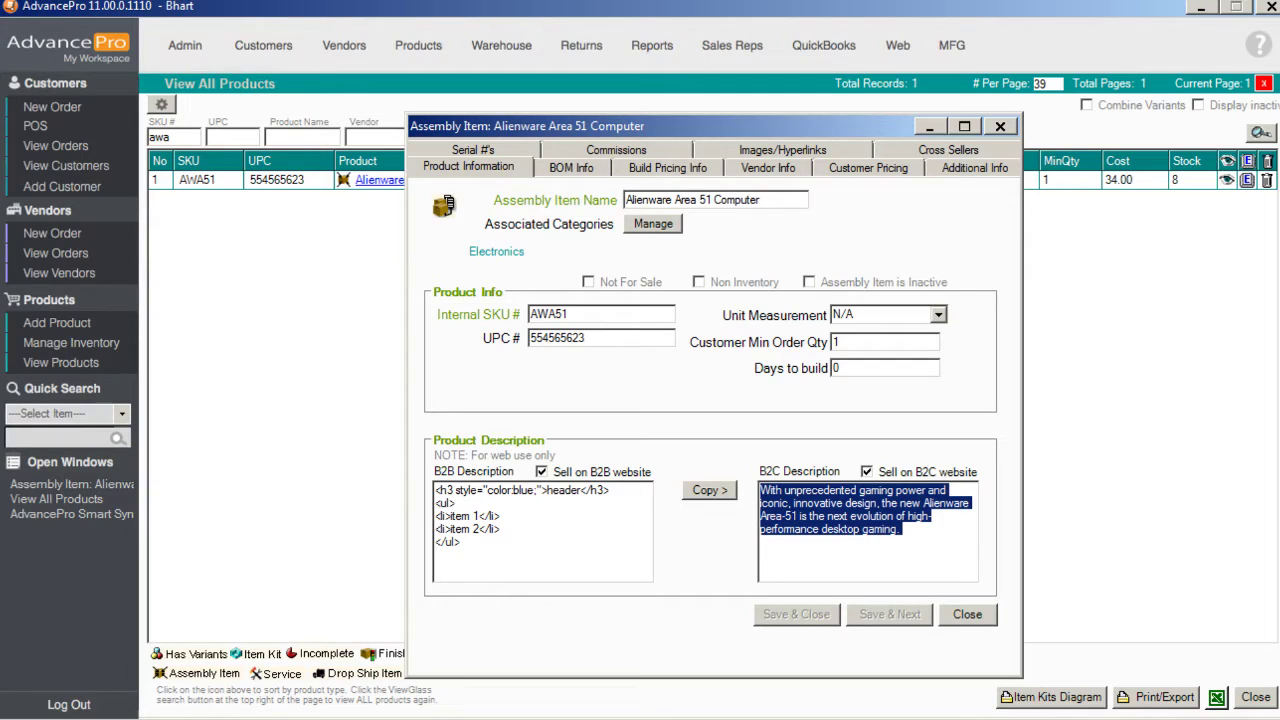
{"action": "key", "text": "Delete"}
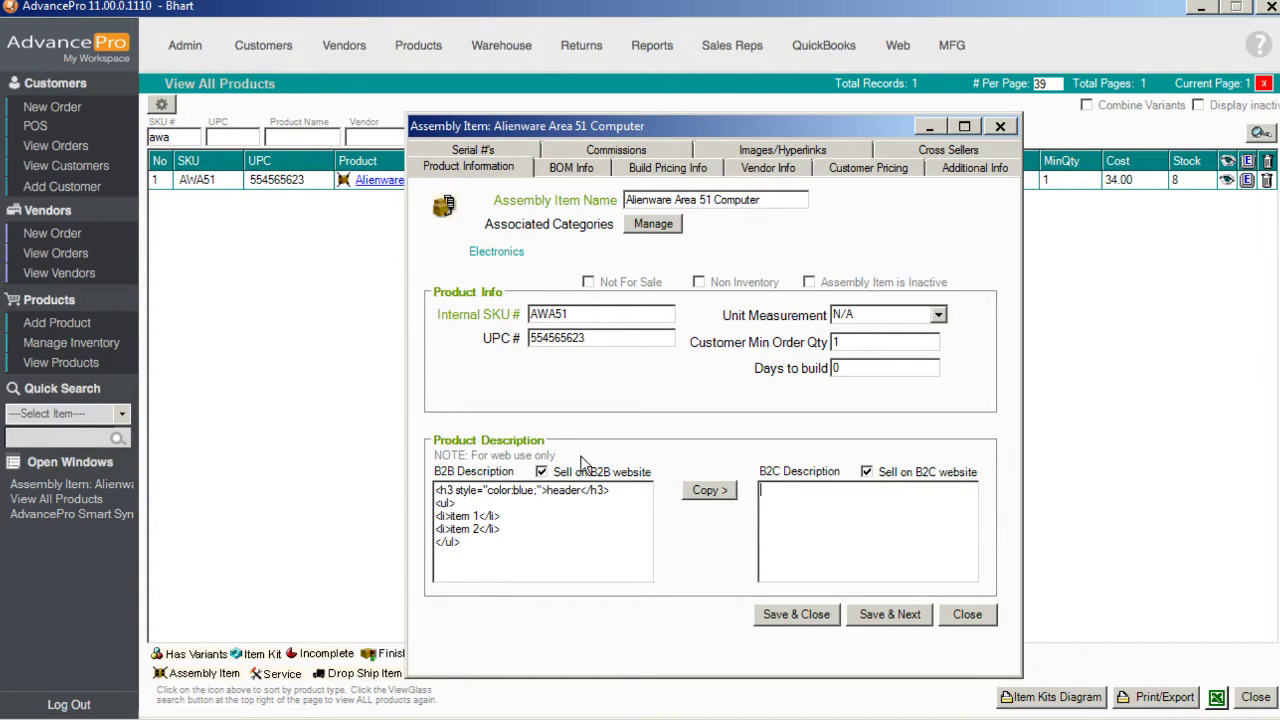
Move the line <h3 style="color:blue;">header</h3> from the B2B description to the B2C description and save the item.
{"action": "left_click_drag", "start_coordinate": [610, 490], "coordinate": [404, 488]}
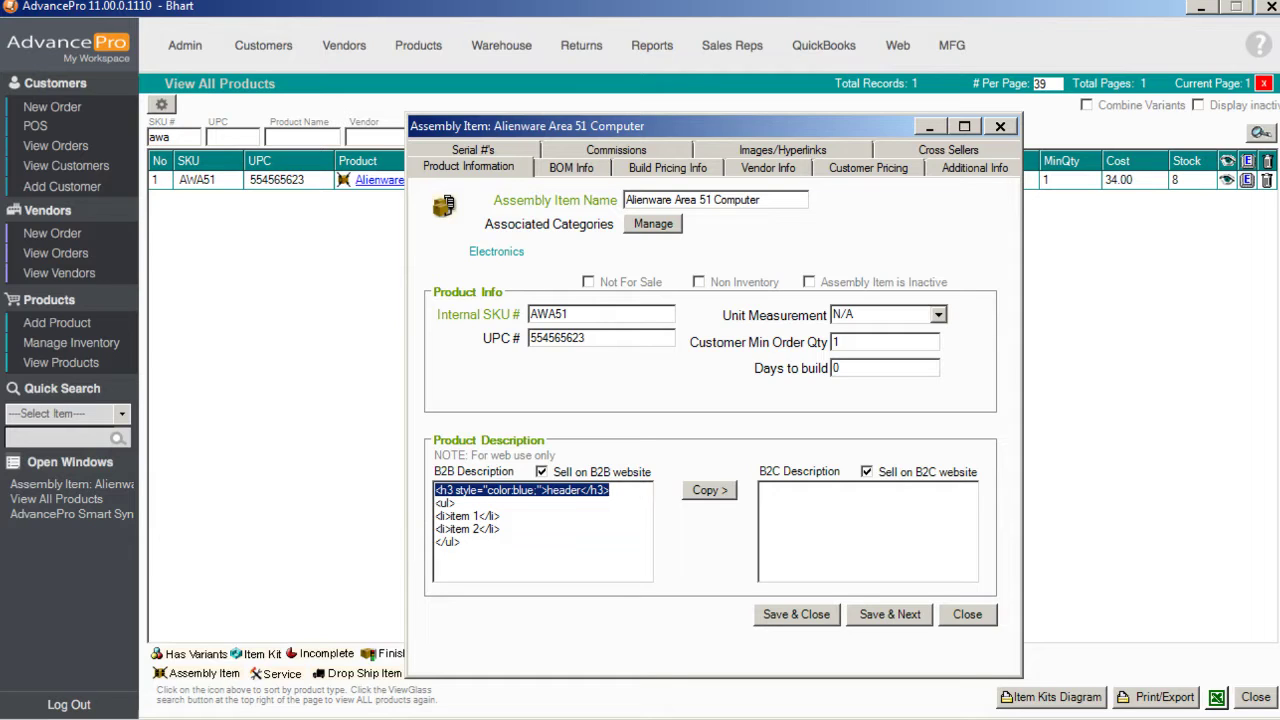
{"action": "key", "text": "ctrl+x"}
{"action": "left_click", "coordinate": [757, 505]}
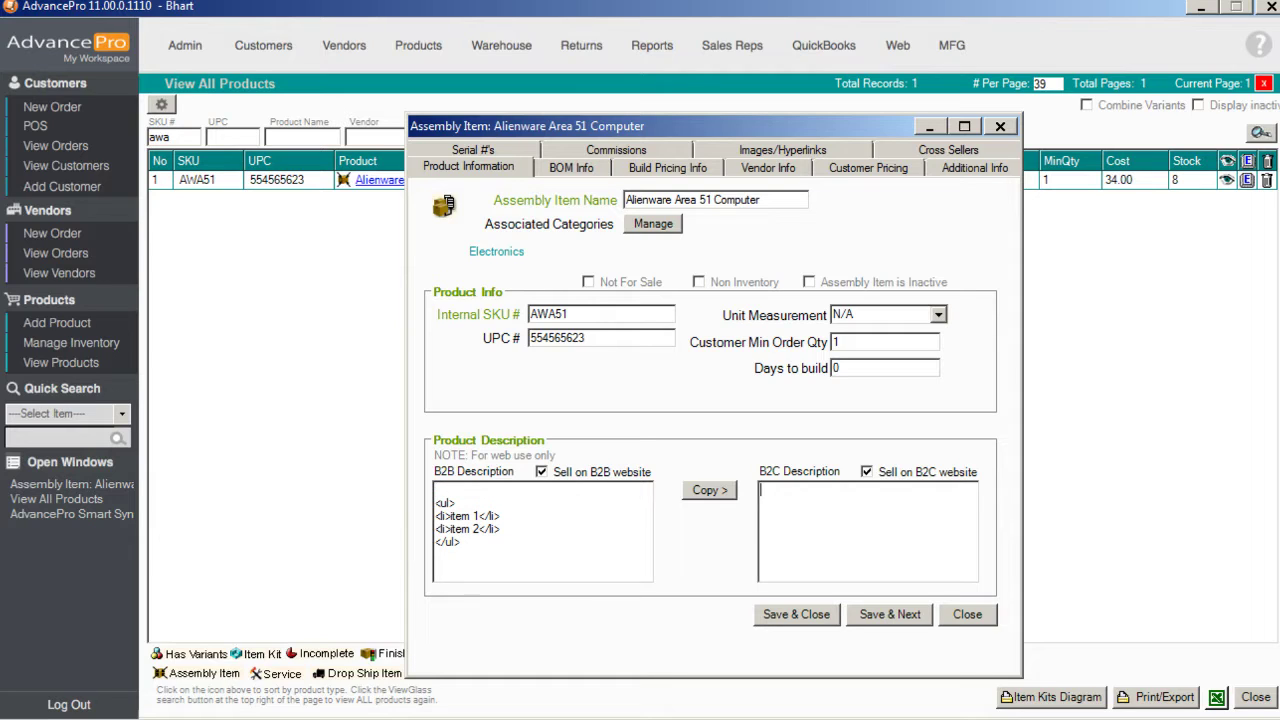
{"action": "key", "text": "ctrl+v"}
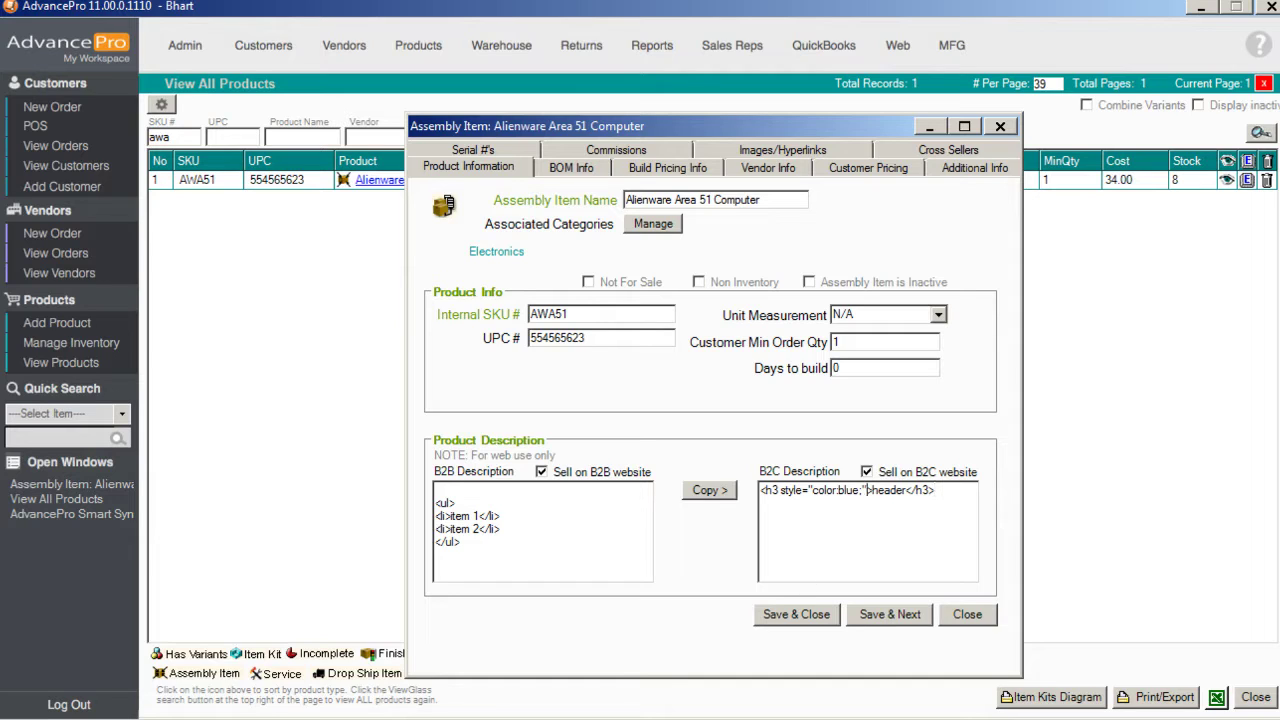
{"action": "left_click_drag", "start_coordinate": [873, 490], "coordinate": [760, 490]}
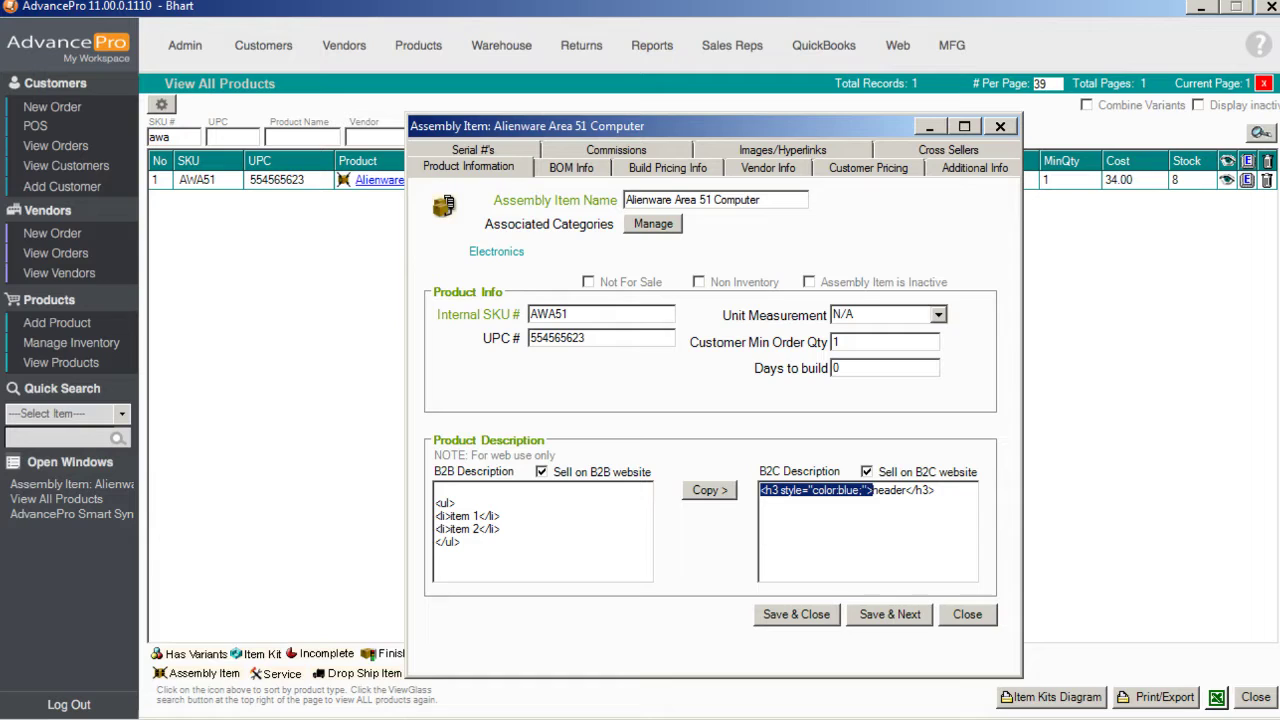
{"action": "left_click", "coordinate": [864, 490]}
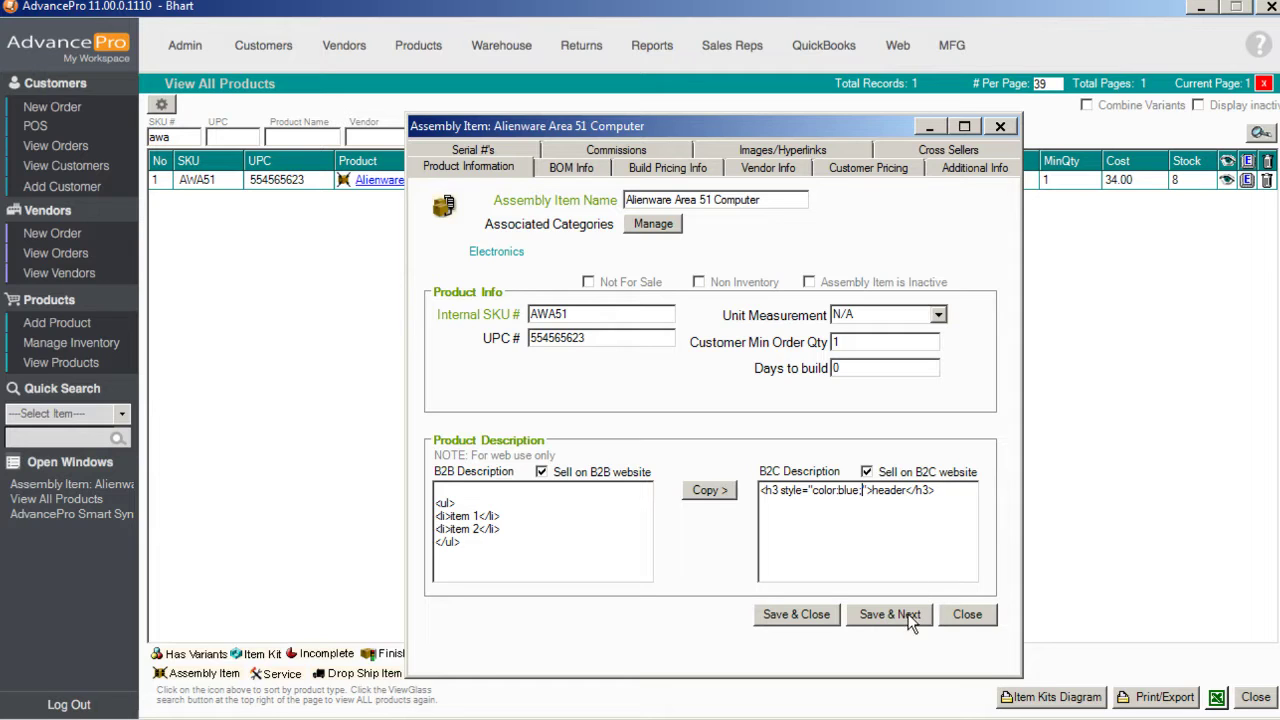
{"action": "left_click", "coordinate": [804, 617]}
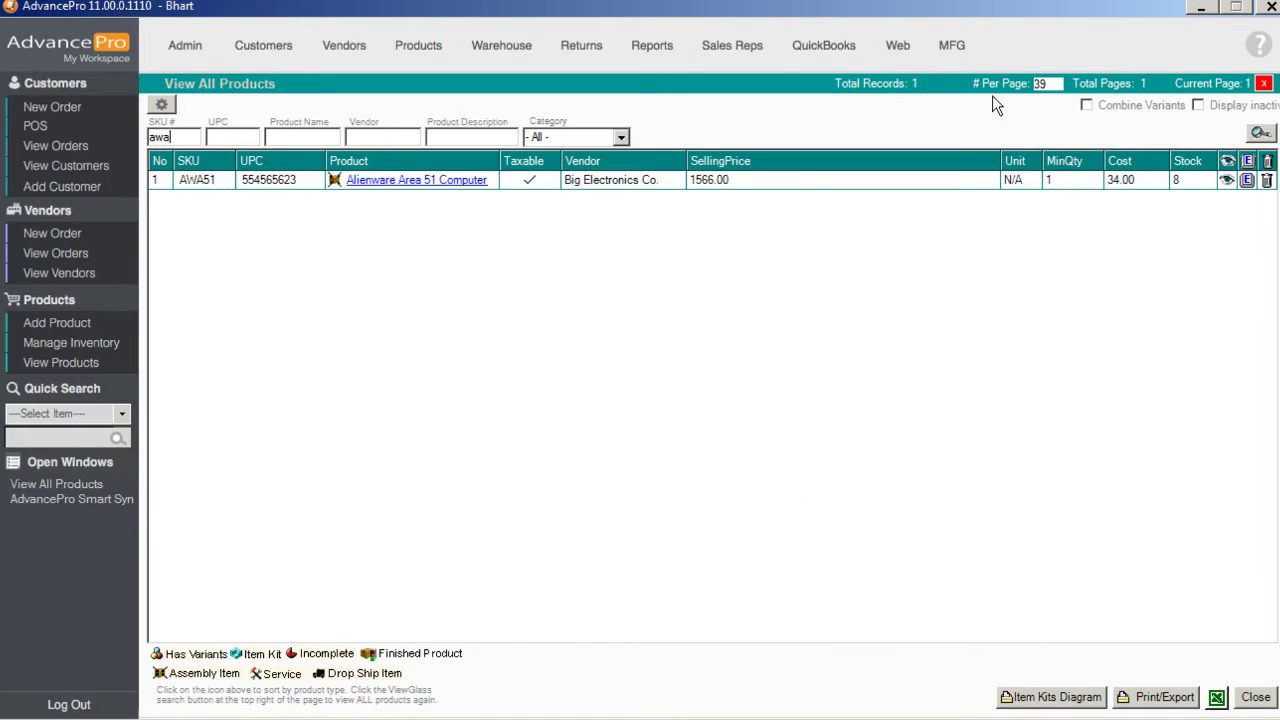
Upload the changed header description to the website without downloading, and reload the product's page in the Great Gift web store.
{"action": "left_click", "coordinate": [905, 46]}
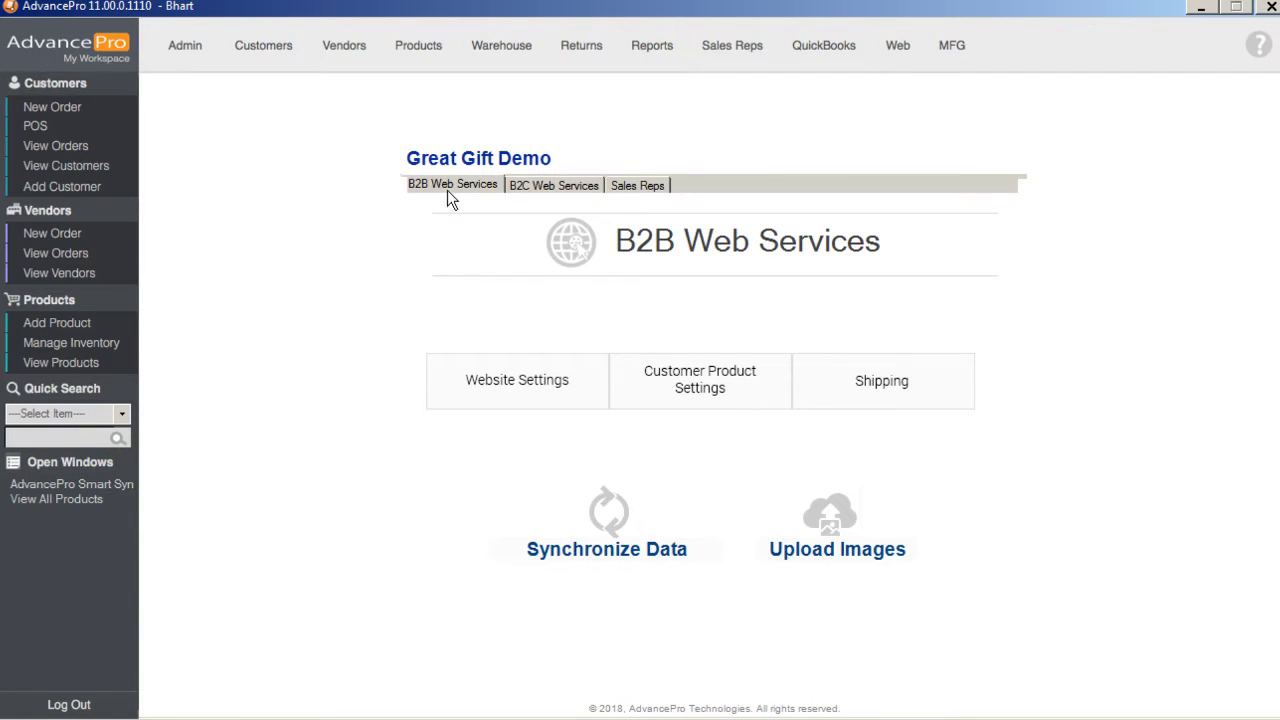
{"action": "left_click", "coordinate": [605, 515]}
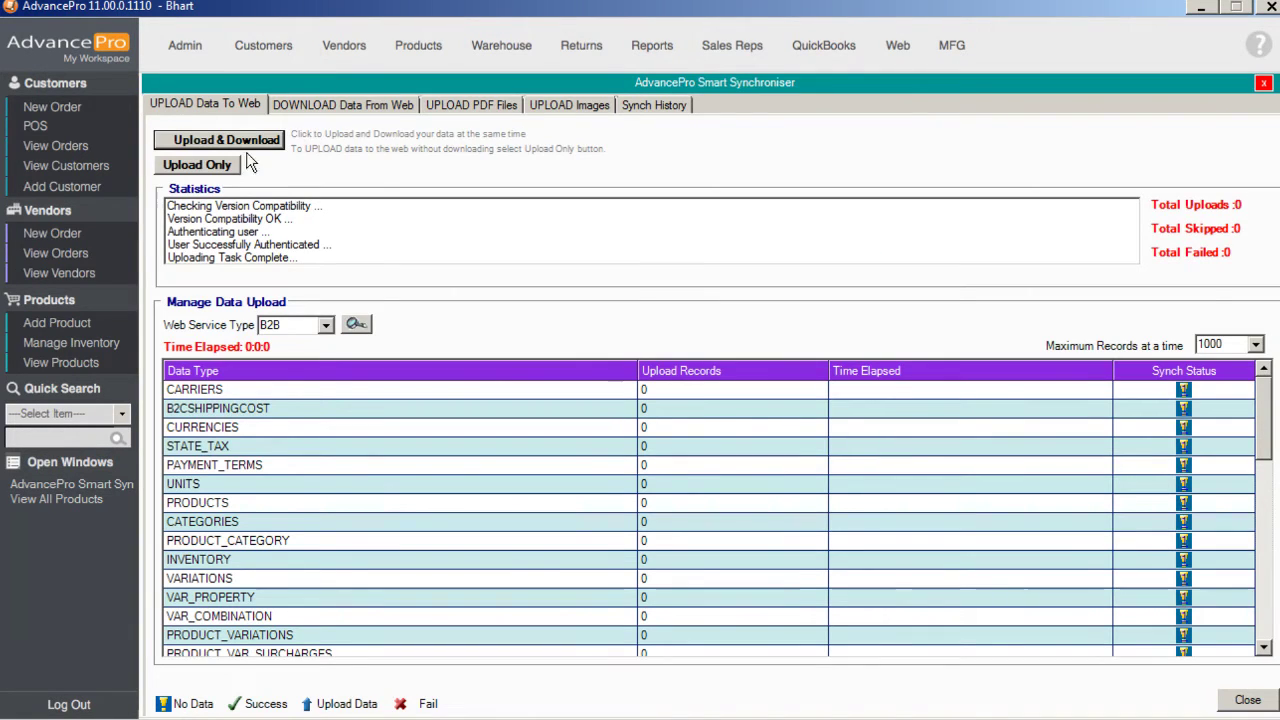
{"action": "left_click", "coordinate": [202, 166]}
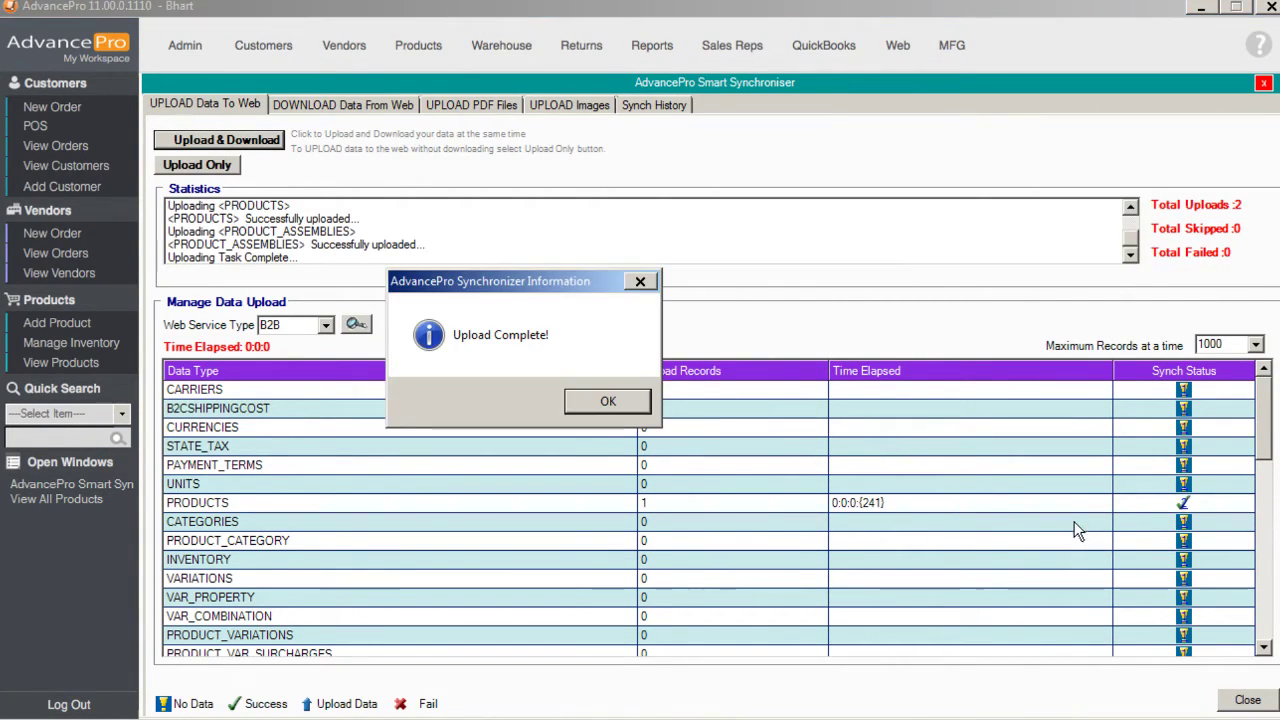
{"action": "left_click", "coordinate": [609, 398]}
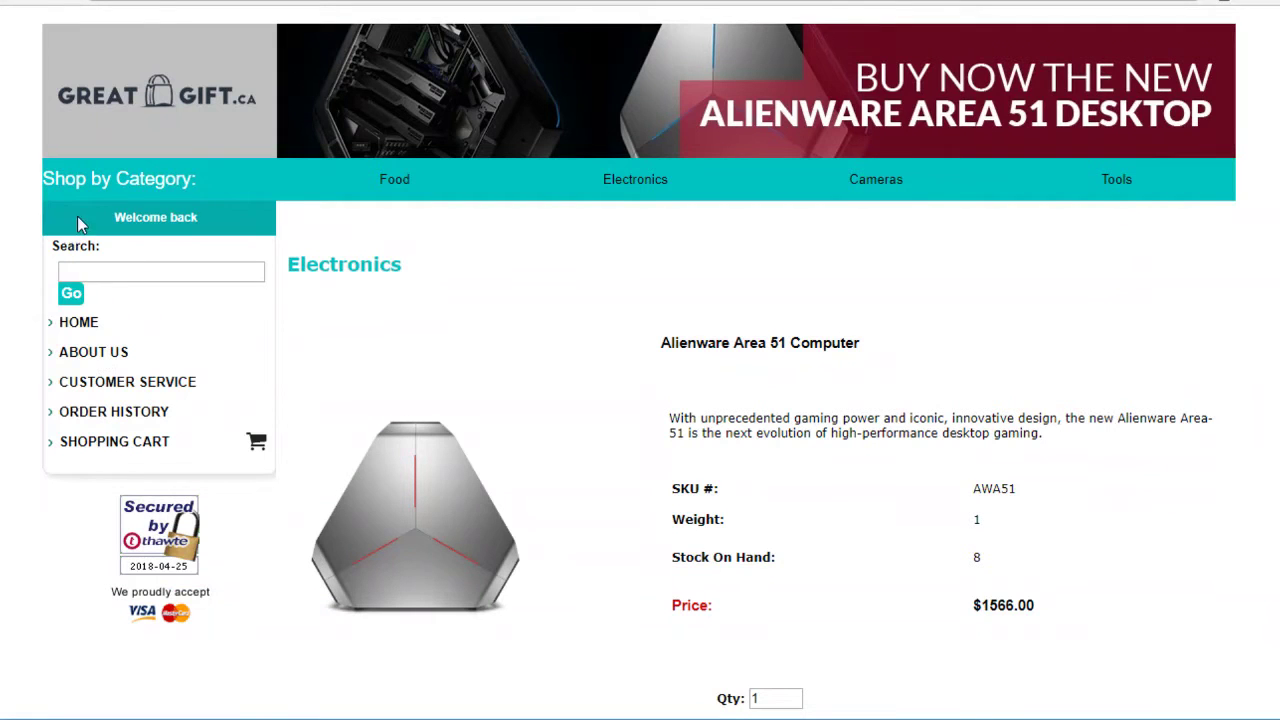
{"action": "left_click", "coordinate": [75, 1]}
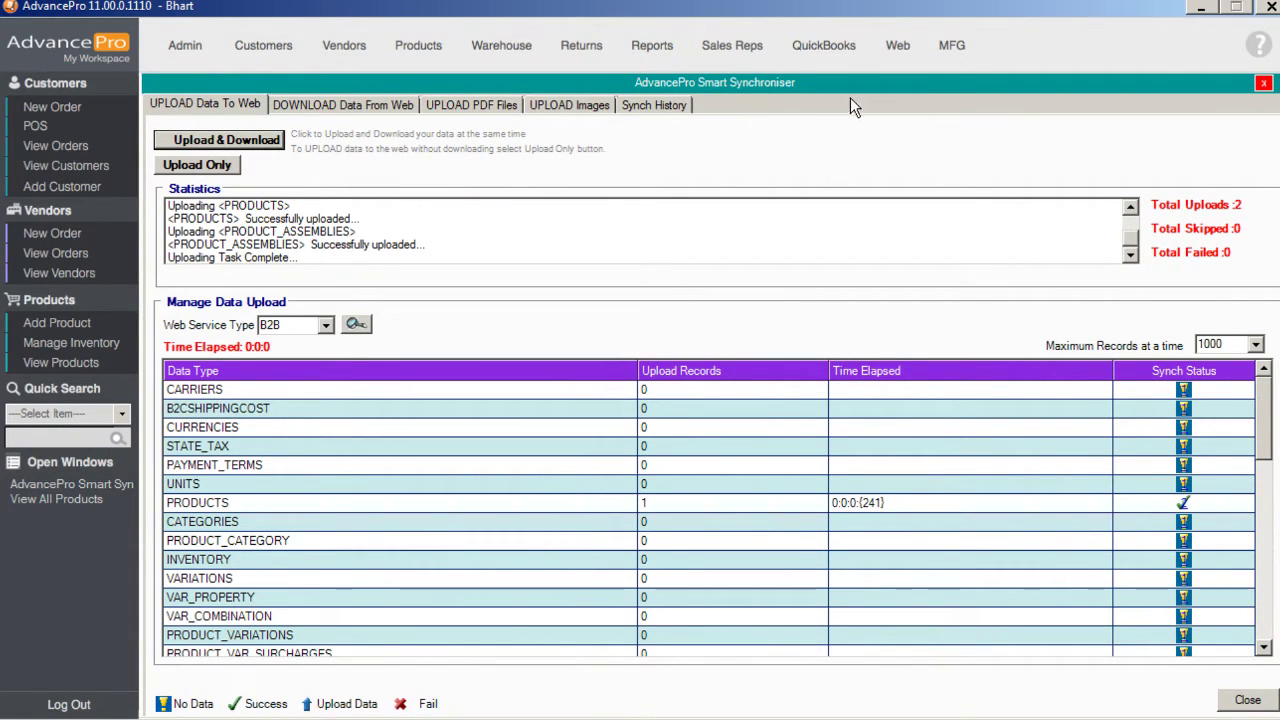
In AdvancePro, move the item's <ul> list with item 1 and item 2 from the B2B description below the B2C header and save.
{"action": "left_click", "coordinate": [72, 502]}
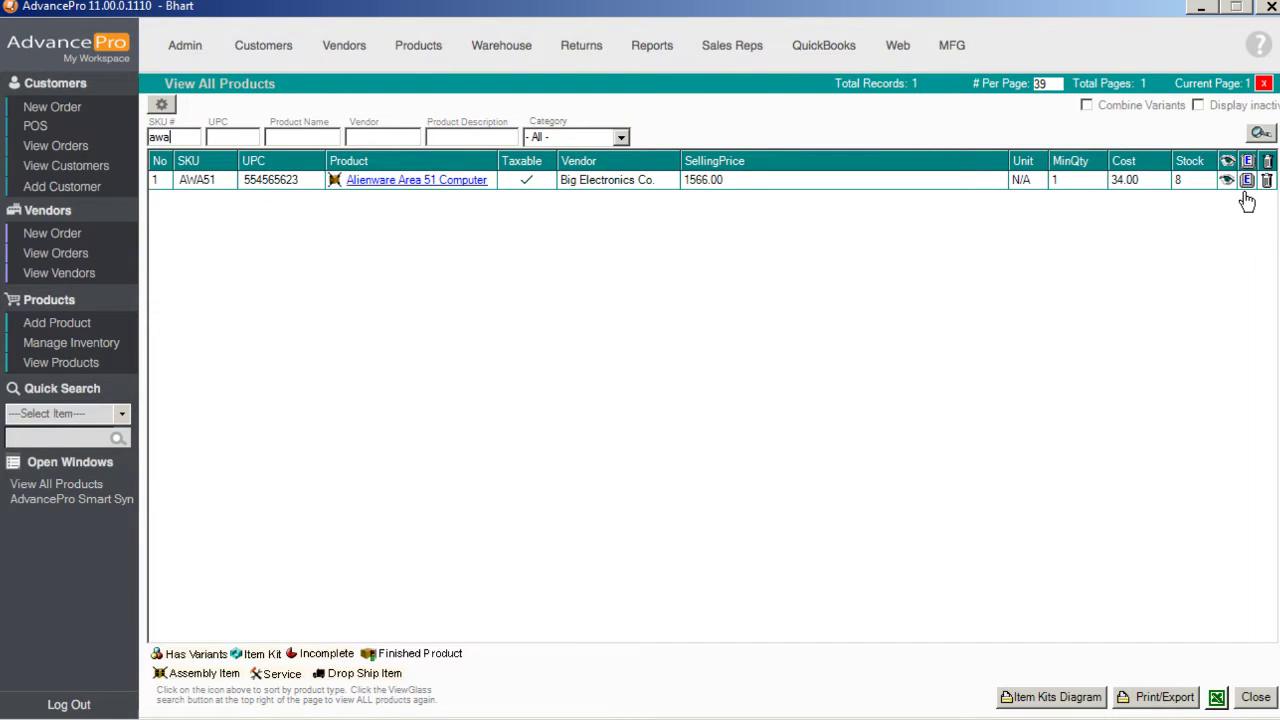
{"action": "left_click", "coordinate": [1247, 181]}
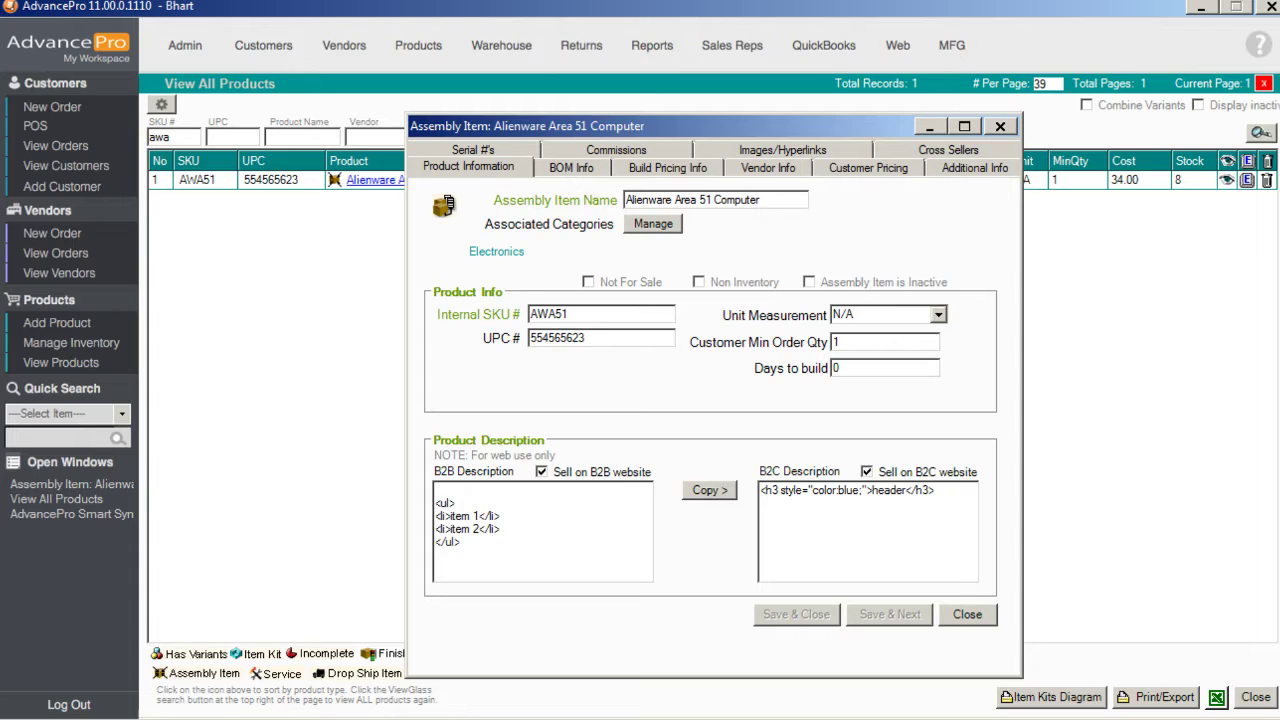
{"action": "left_click_drag", "start_coordinate": [462, 541], "coordinate": [434, 500]}
{"action": "key", "text": "Delete"}
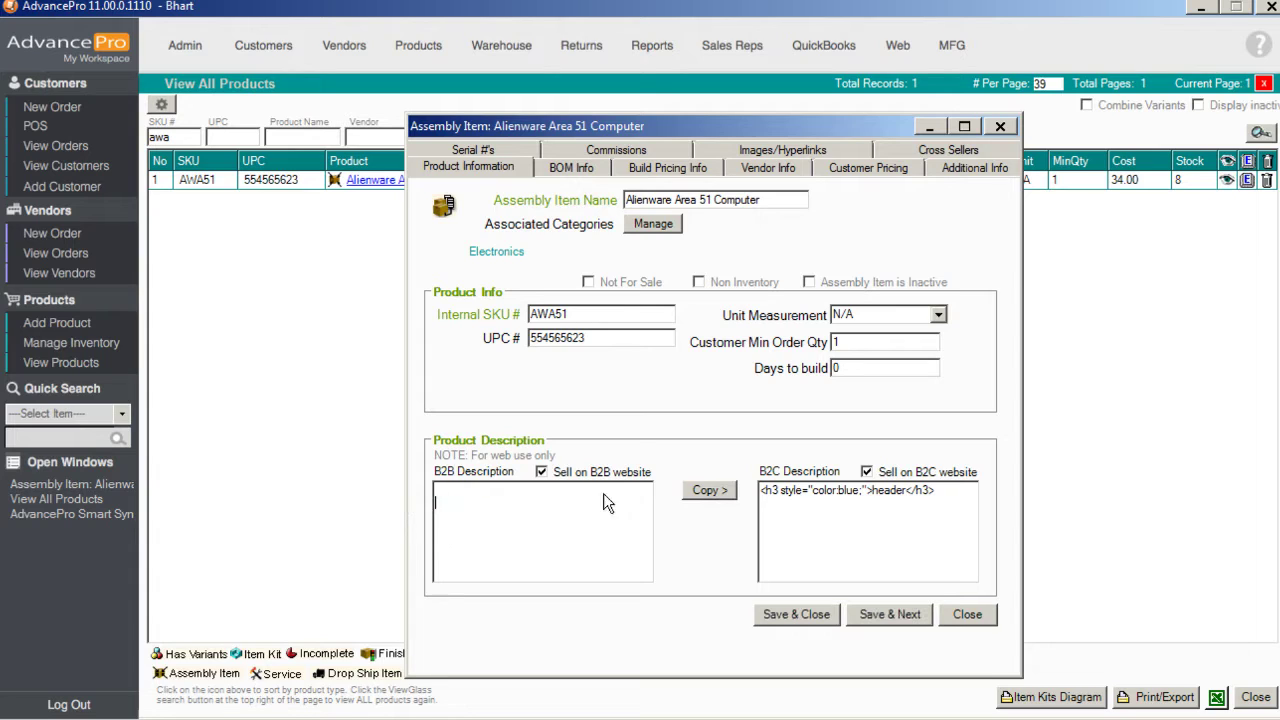
{"action": "left_click", "coordinate": [860, 516]}
{"action": "key", "text": "ctrl+v"}
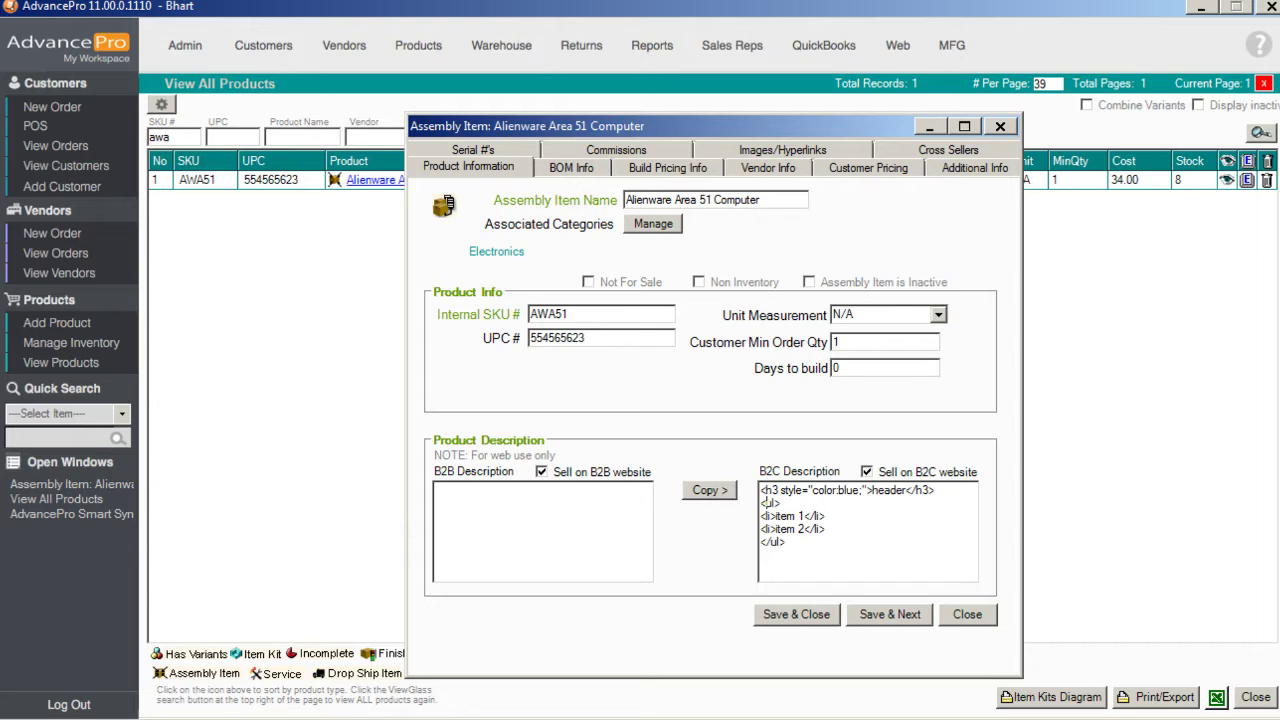
{"action": "left_click", "coordinate": [813, 615]}
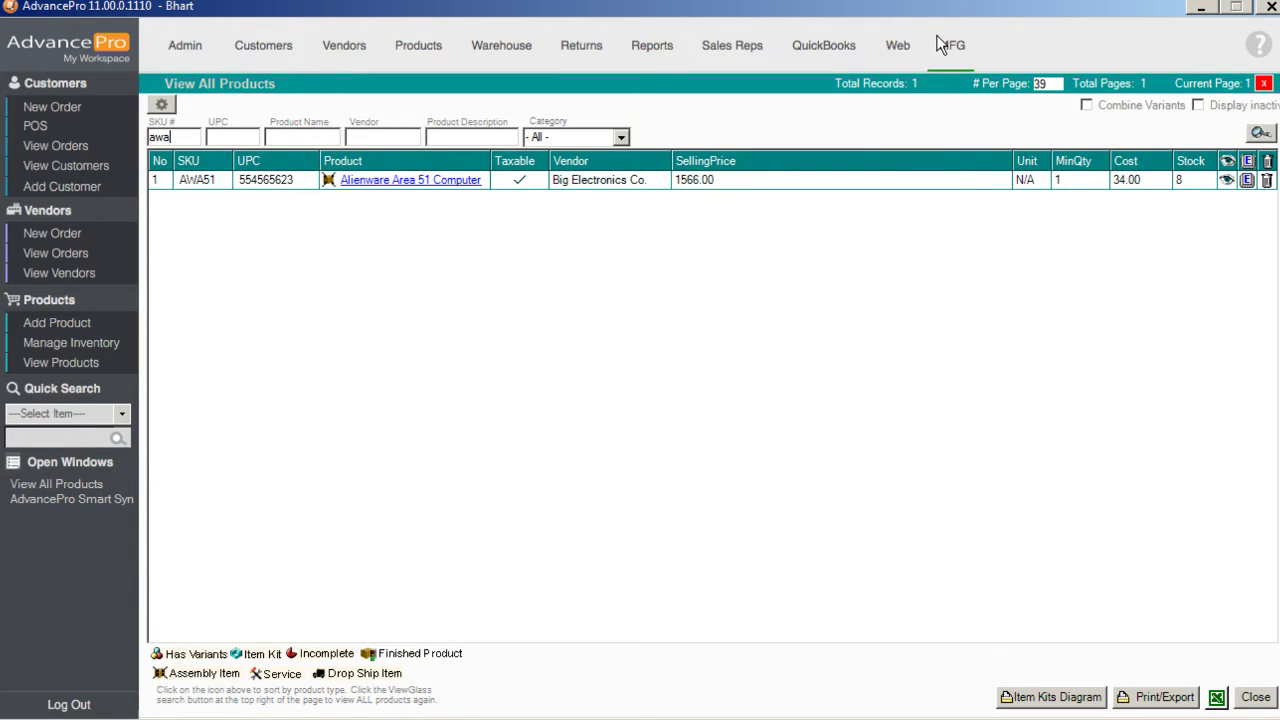
Synchronize the updated list description to the B2B website with an upload-only run.
{"action": "left_click", "coordinate": [925, 77]}
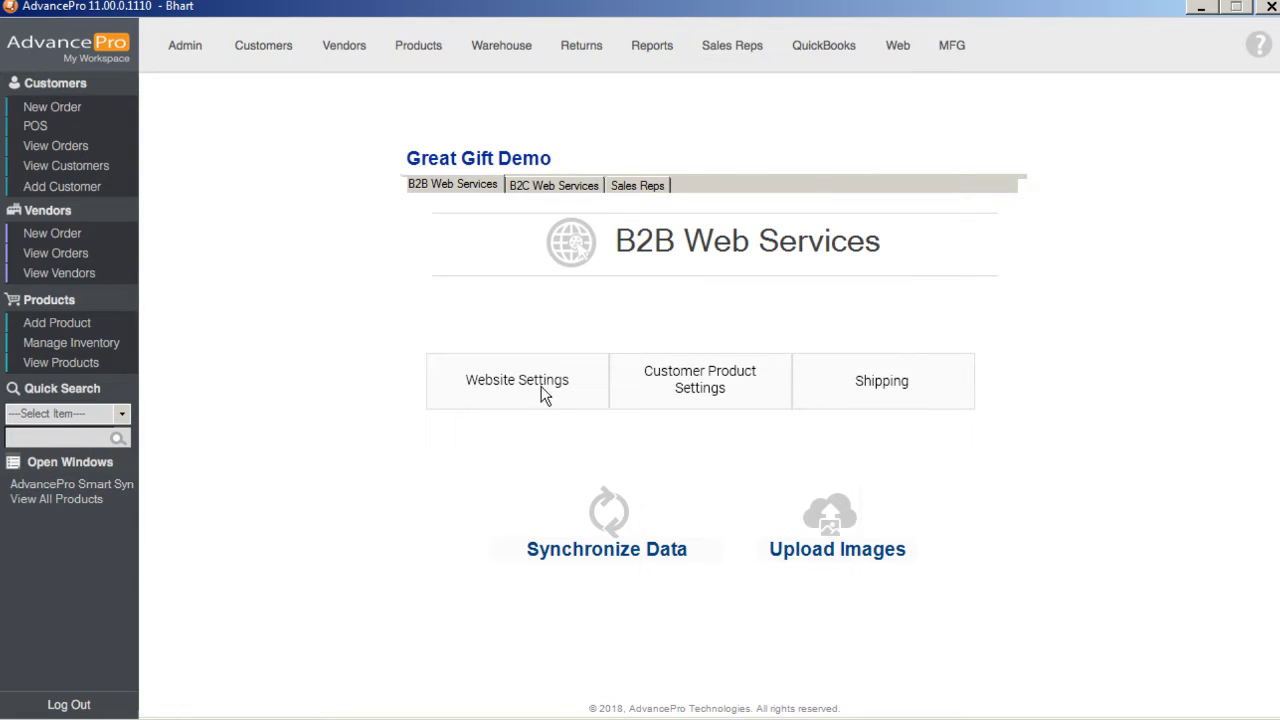
{"action": "left_click", "coordinate": [617, 521]}
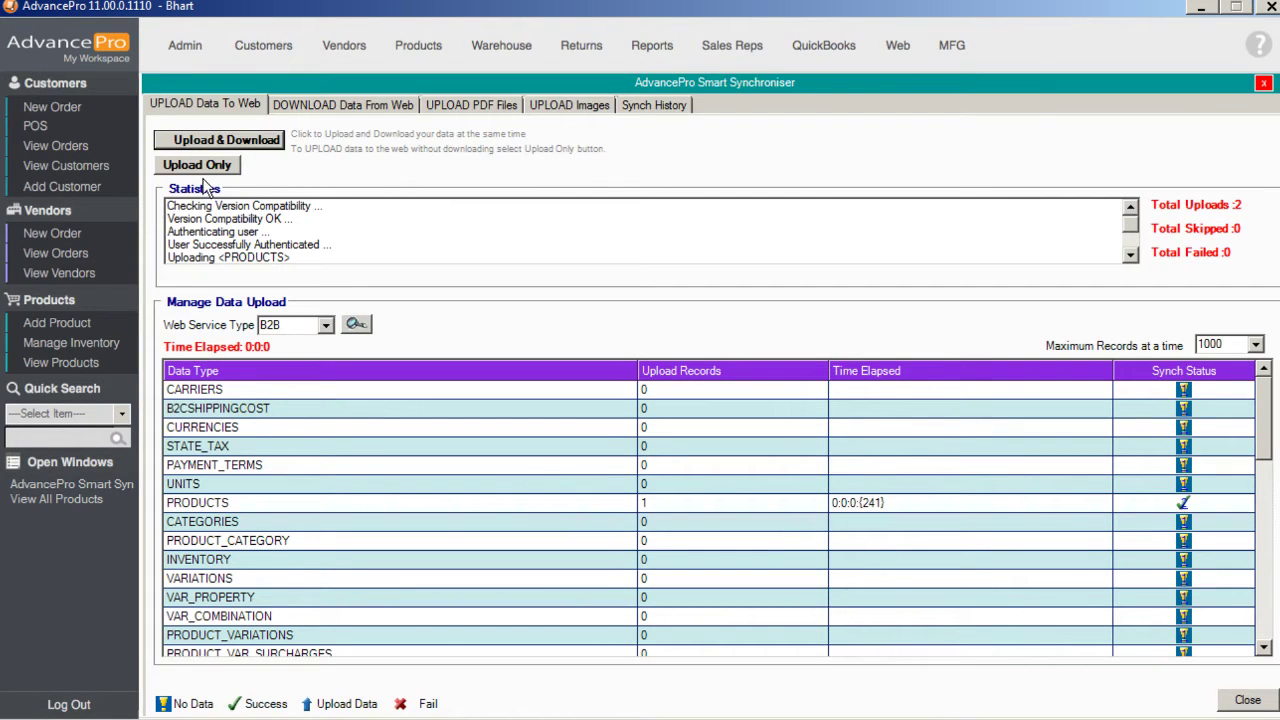
{"action": "left_click", "coordinate": [210, 168]}
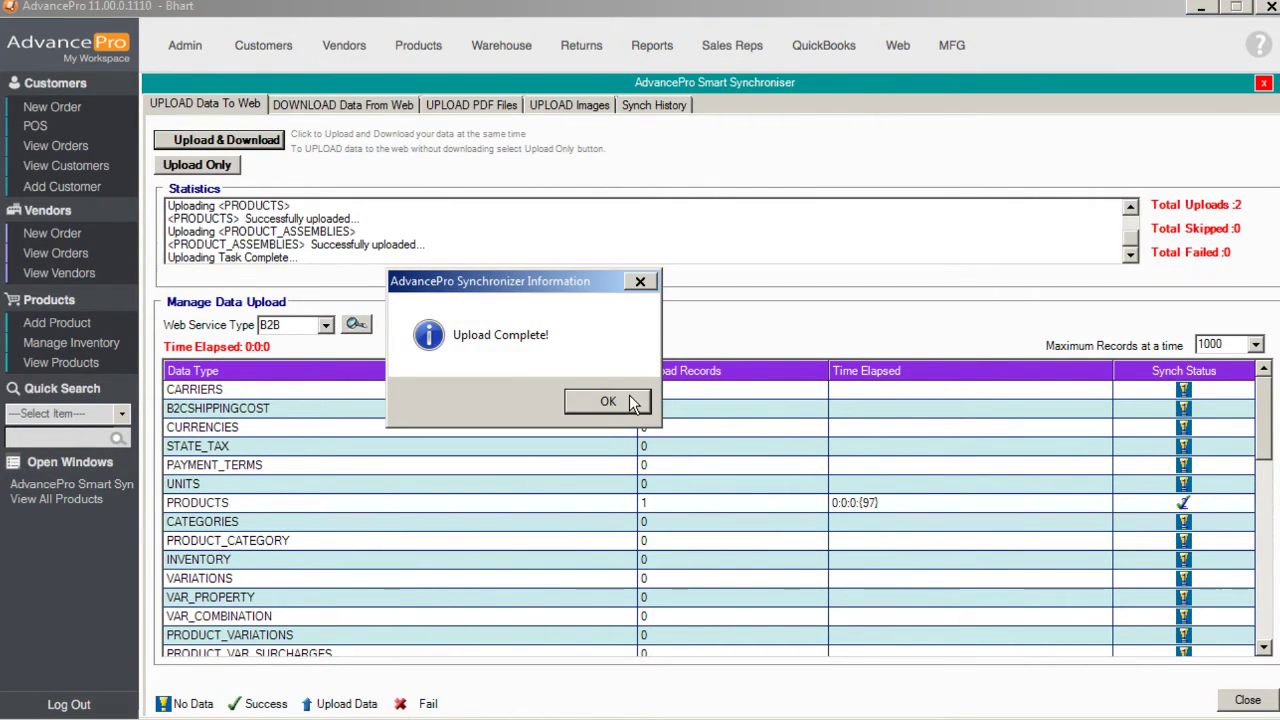
{"action": "left_click", "coordinate": [630, 398]}
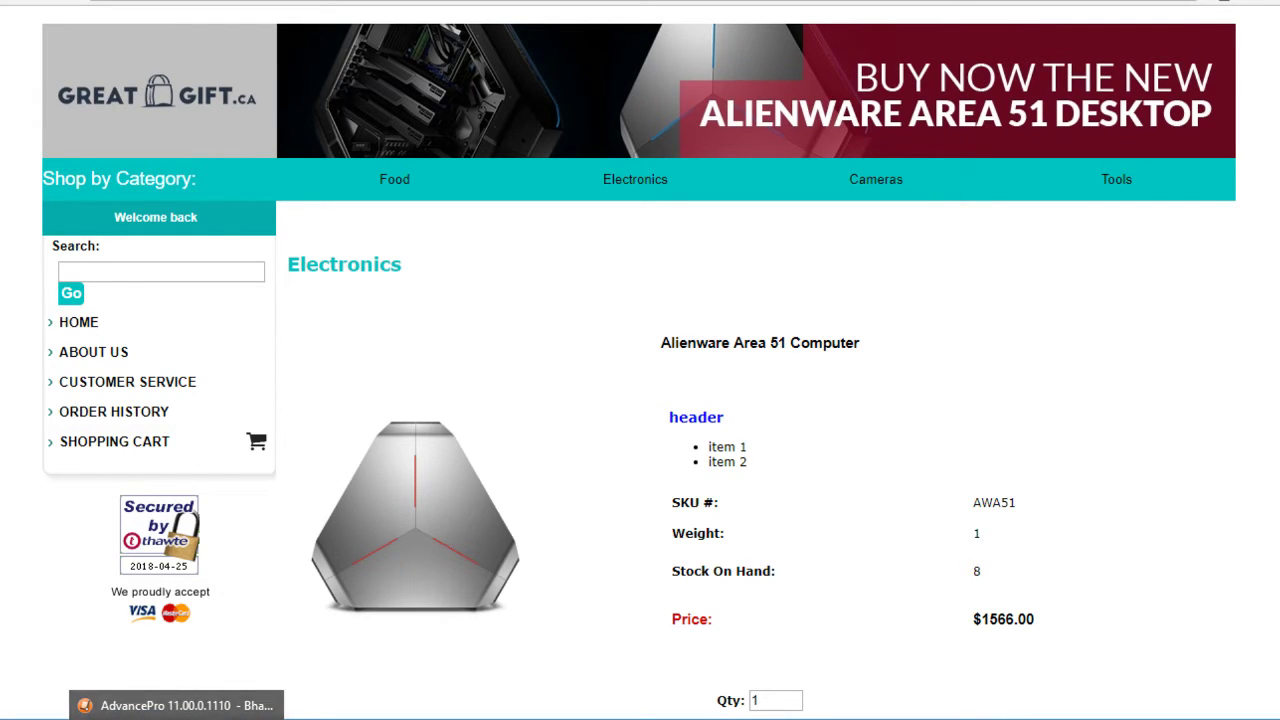
Return from the web store to AdvancePro and reopen the Alienware Area 51 Computer item for editing.
{"action": "left_click", "coordinate": [176, 705]}
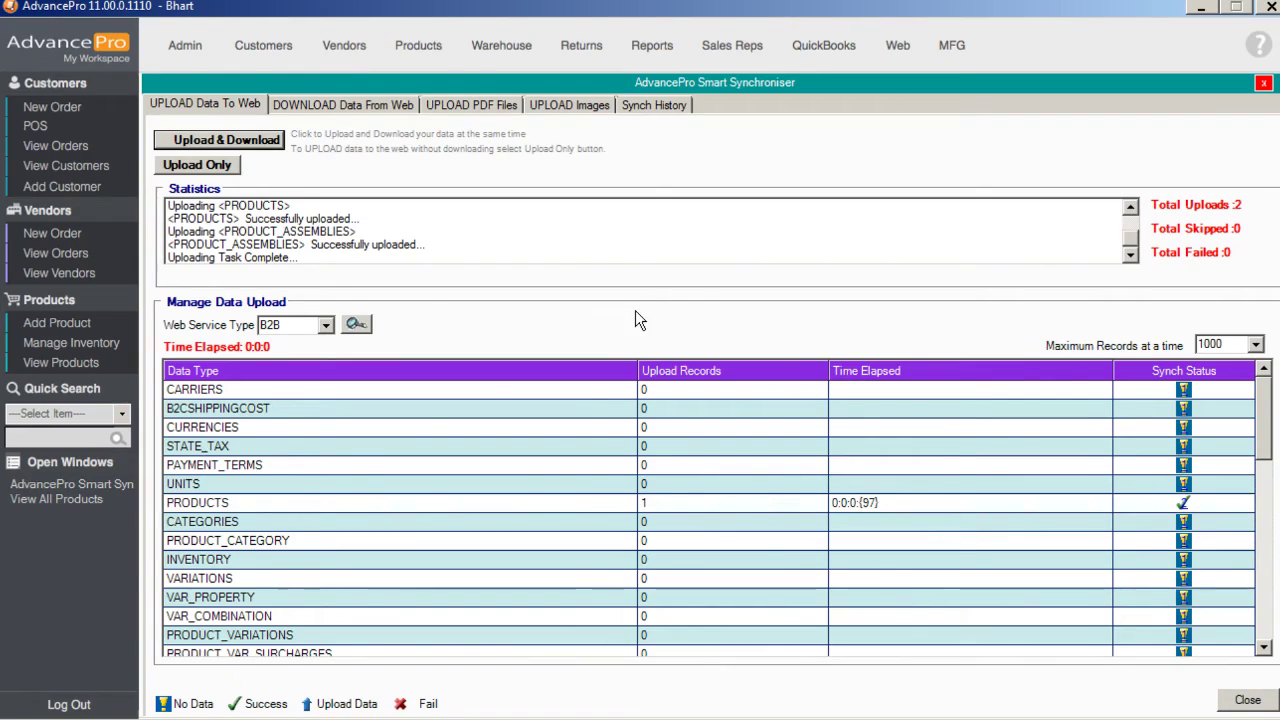
{"action": "left_click", "coordinate": [82, 500]}
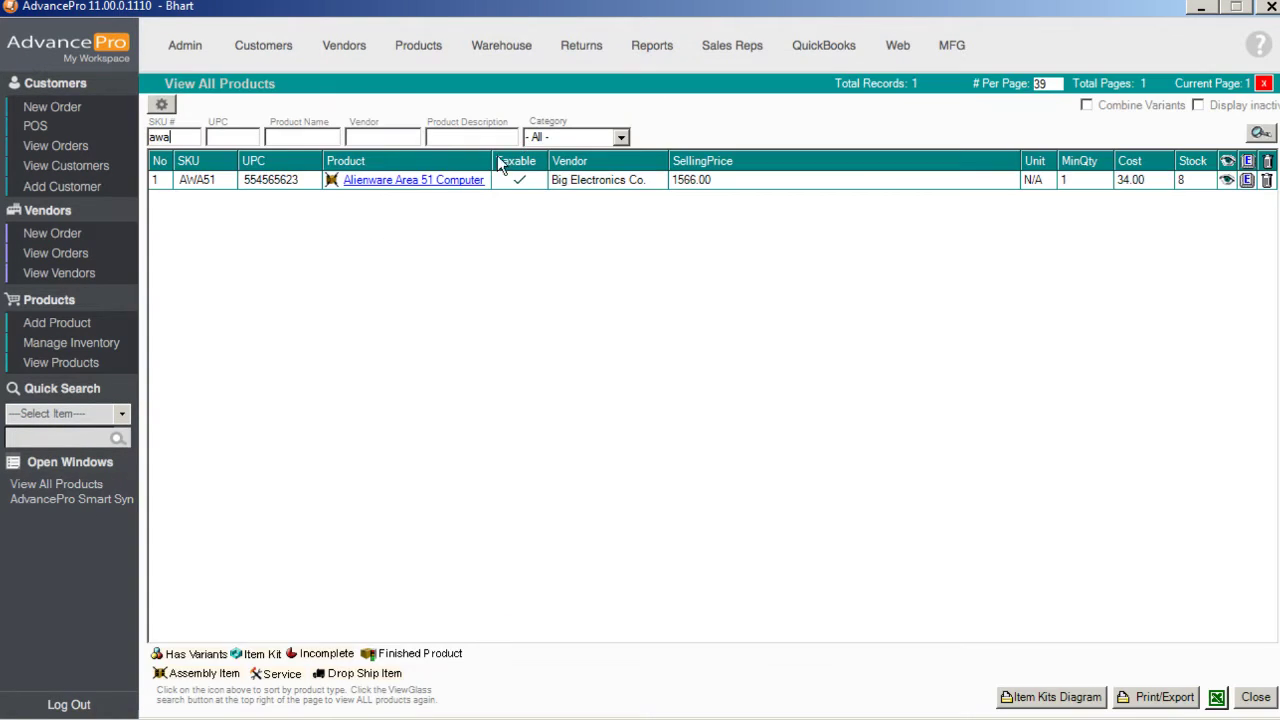
{"action": "left_click", "coordinate": [1247, 180]}
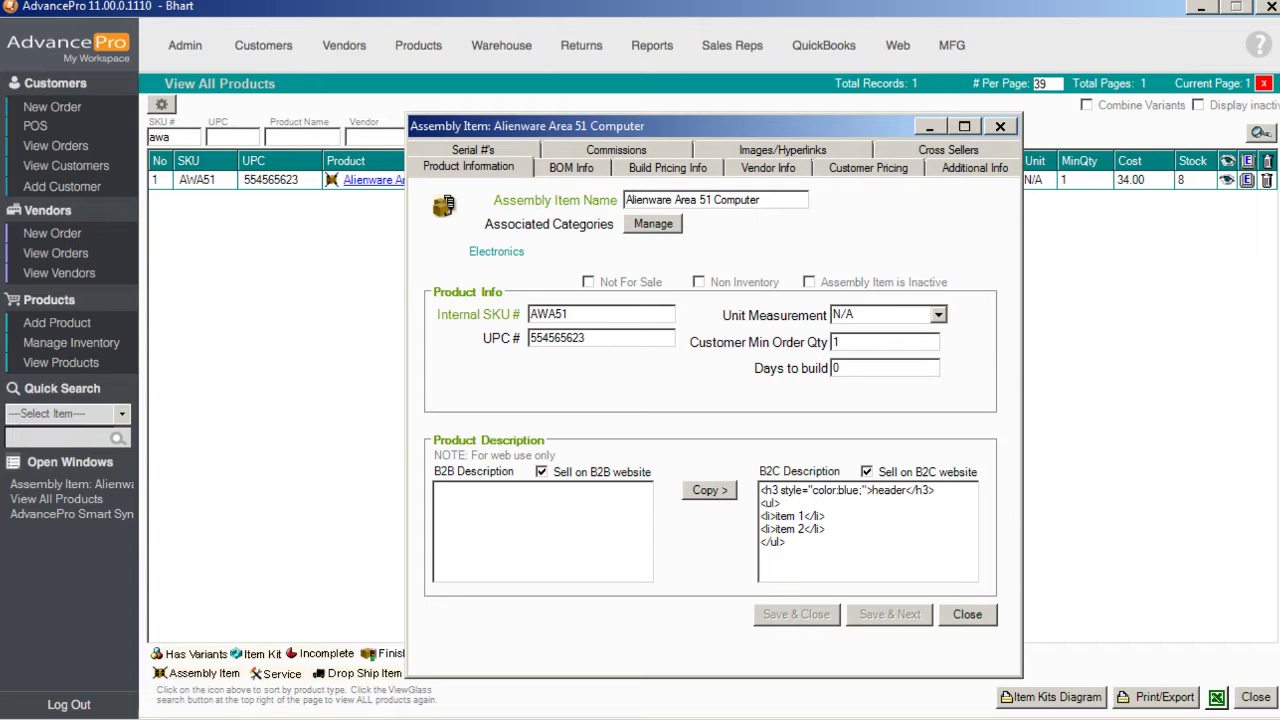
{"action": "key", "text": "Return"}
{"action": "key", "text": "Return"}
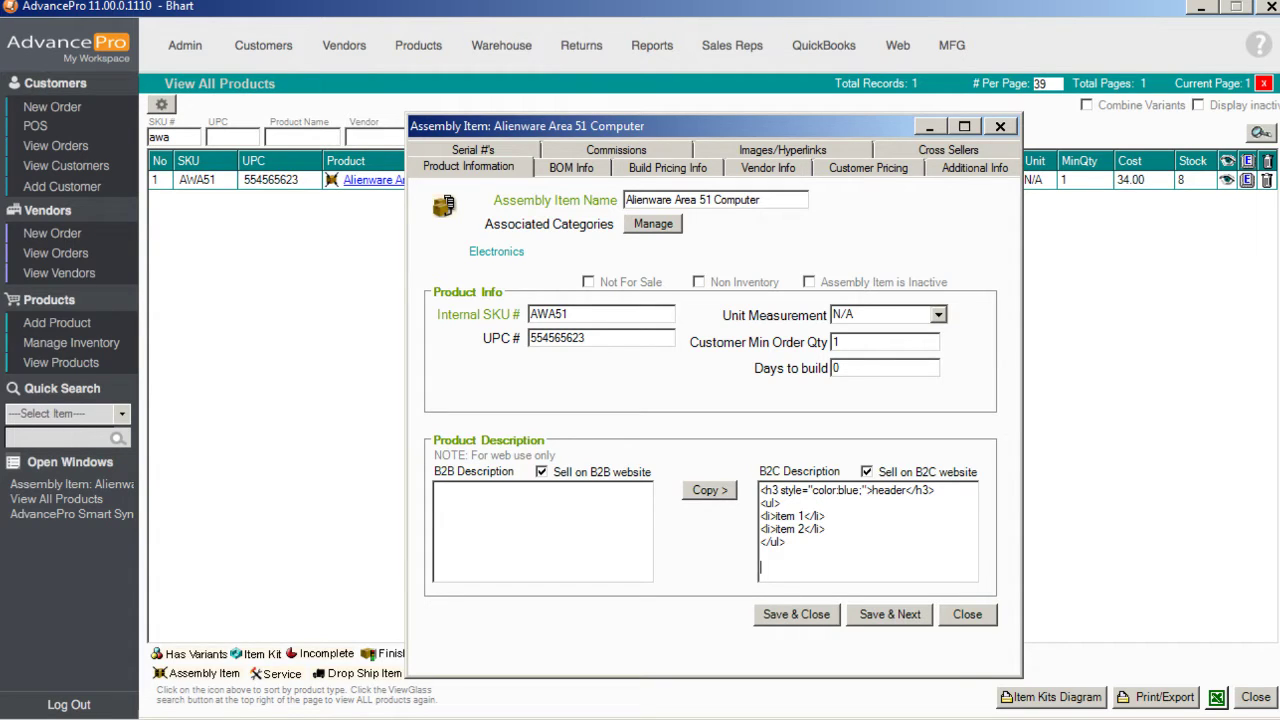
{"action": "type", "text": "nfsnfhdf"}
{"action": "key", "text": "BackSpace"}
{"action": "key", "text": "BackSpace"}
{"action": "key", "text": "BackSpace"}
{"action": "key", "text": "BackSpace"}
{"action": "key", "text": "BackSpace"}
{"action": "key", "text": "BackSpace"}
{"action": "key", "text": "BackSpace"}
Change the list tags in the B2C description from ul to ol and save the item.
{"action": "key", "text": "Delete"}
{"action": "key", "text": "Delete"}
{"action": "type", "text": "ol"}
{"action": "key", "text": "BackSpace"}
{"action": "key", "text": "BackSpace"}
{"action": "type", "text": "o"}
{"action": "left_click", "coordinate": [823, 618]}
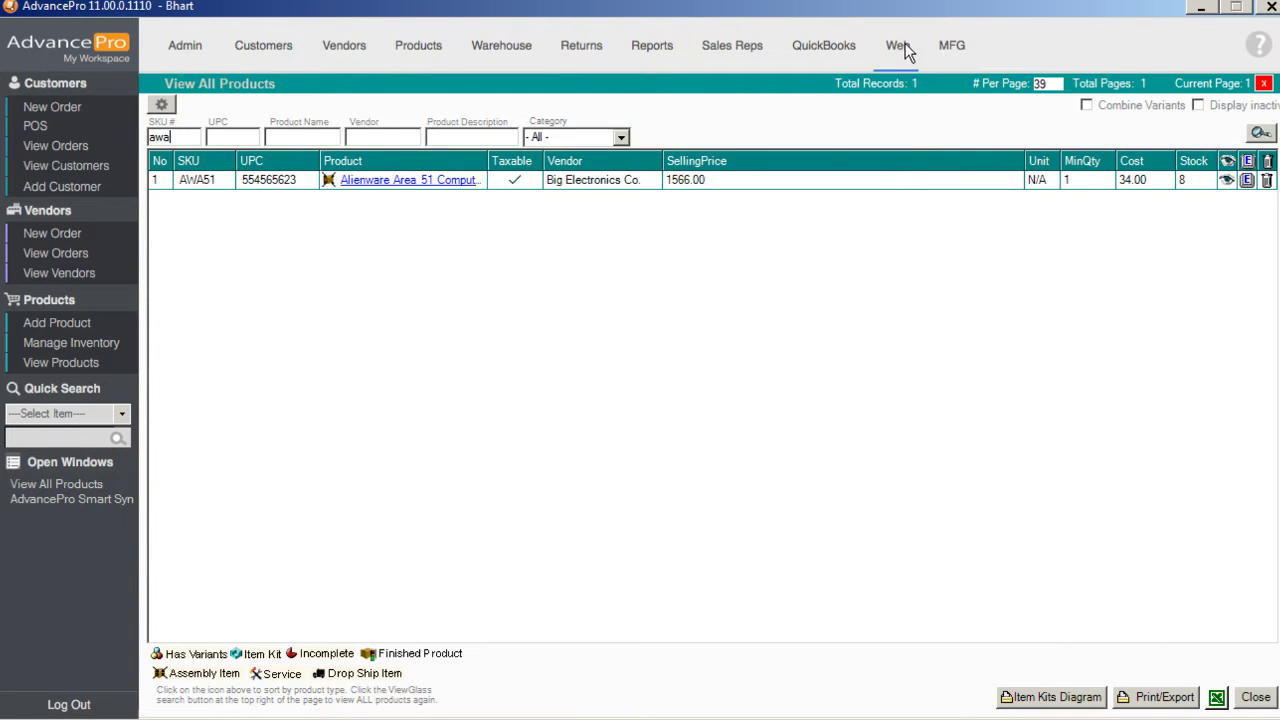
Upload the ordered-list description to the website without downloading, and reload the Alienware product page in the web store.
{"action": "left_click", "coordinate": [905, 45]}
{"action": "left_click", "coordinate": [597, 514]}
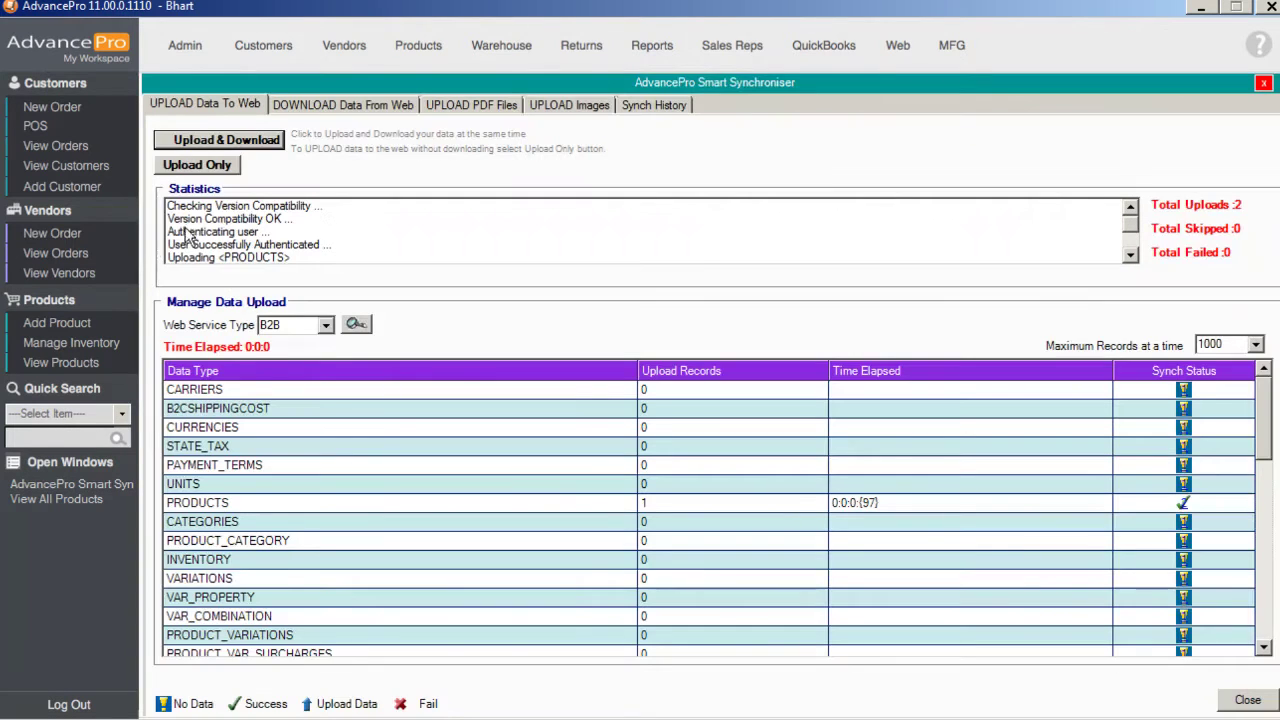
{"action": "left_click", "coordinate": [214, 165]}
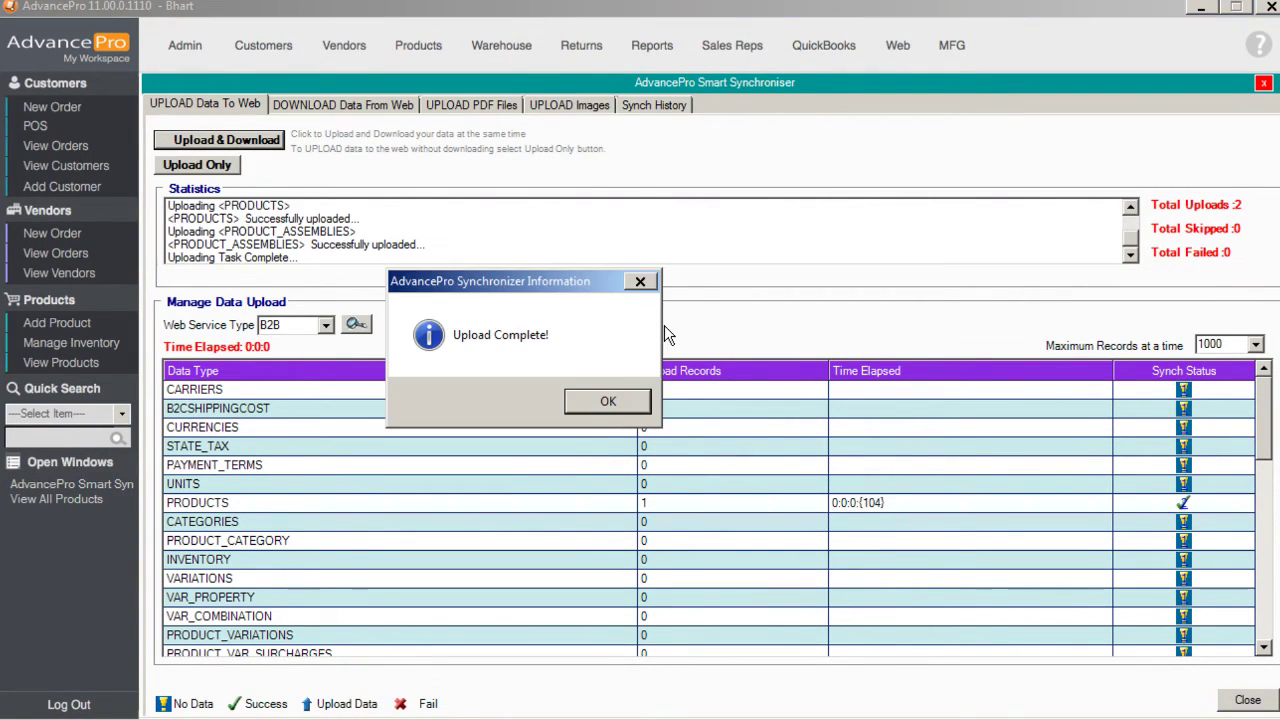
{"action": "left_click", "coordinate": [625, 400]}
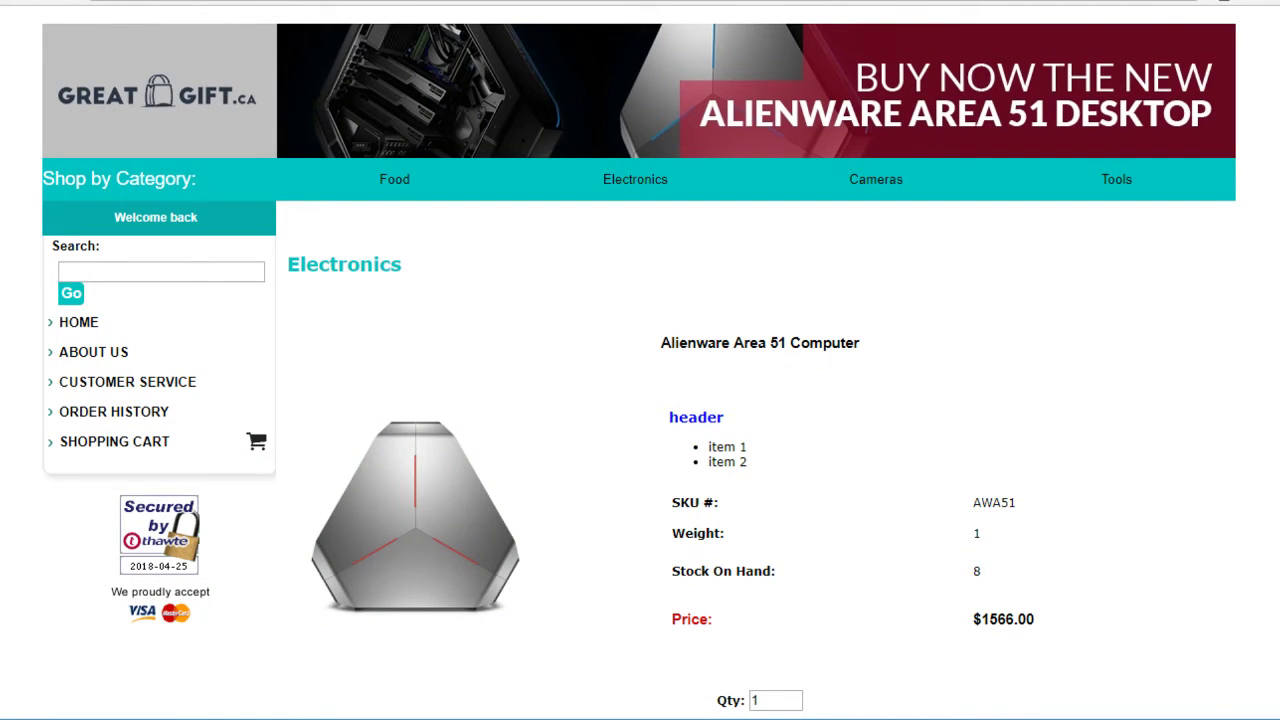
{"action": "left_click", "coordinate": [76, 0]}
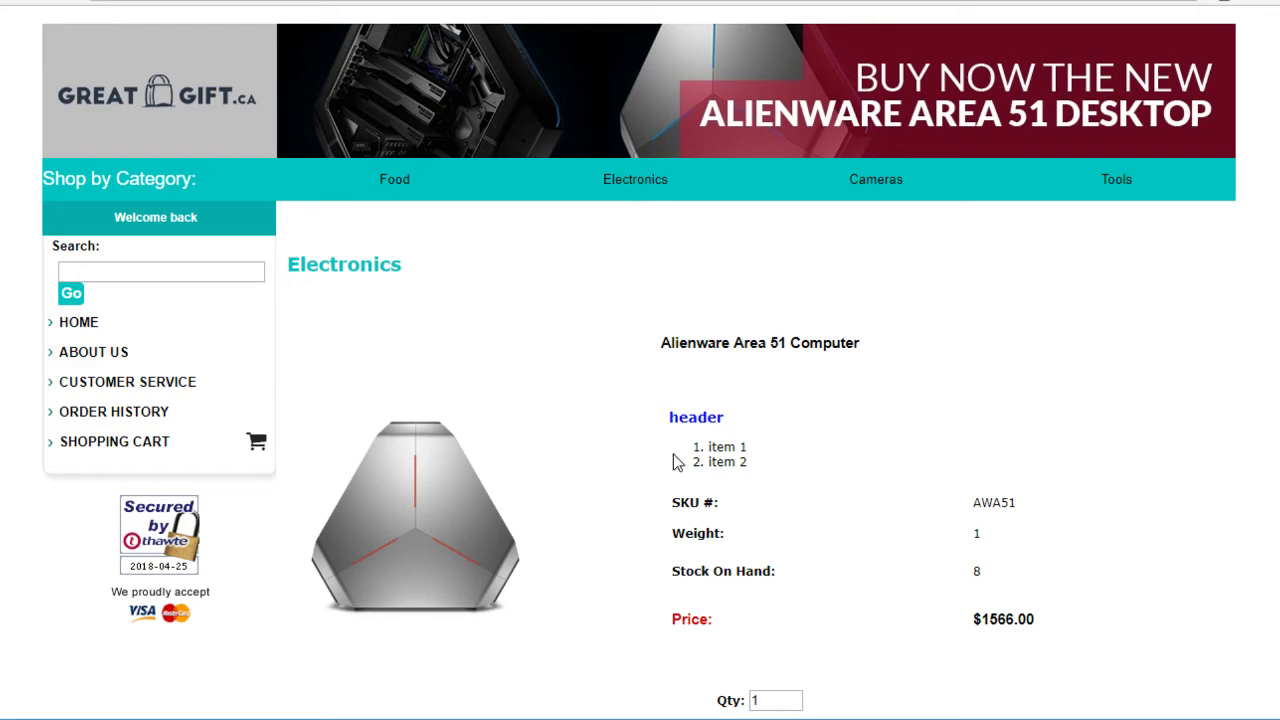